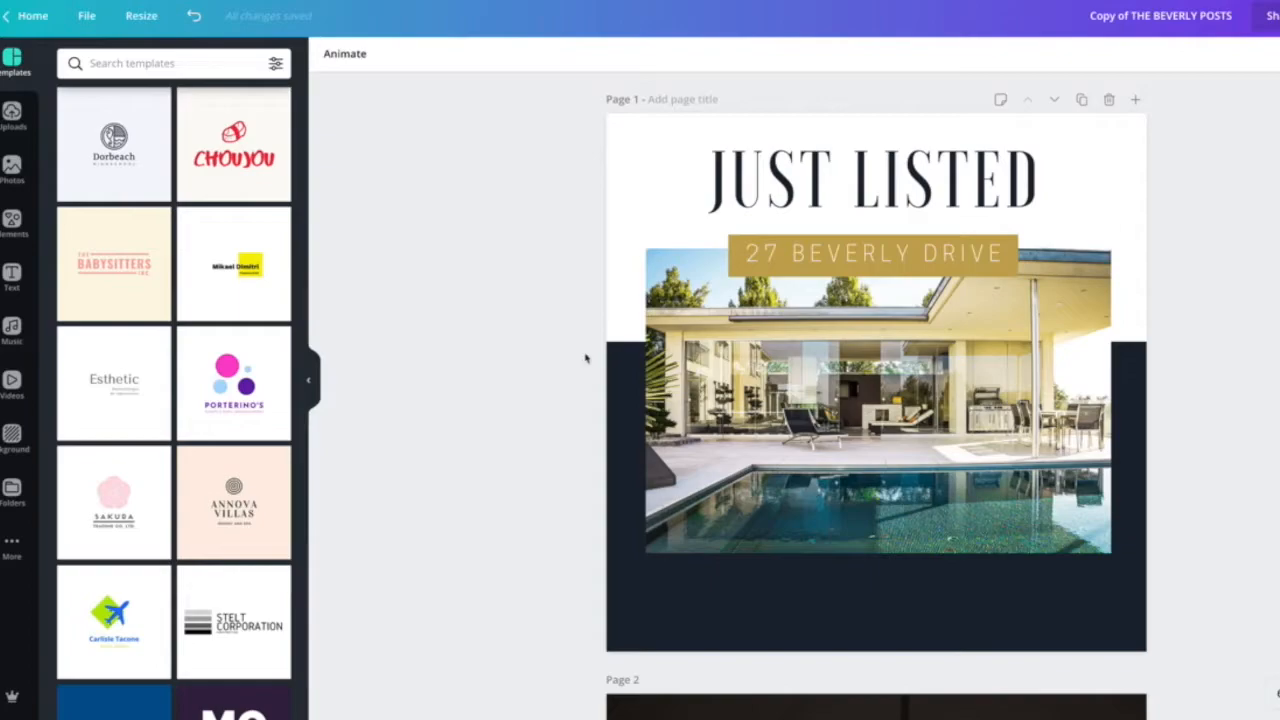
Scroll through the pages of the real estate post template to review the designs.
scroll(692, 362, down, 1)
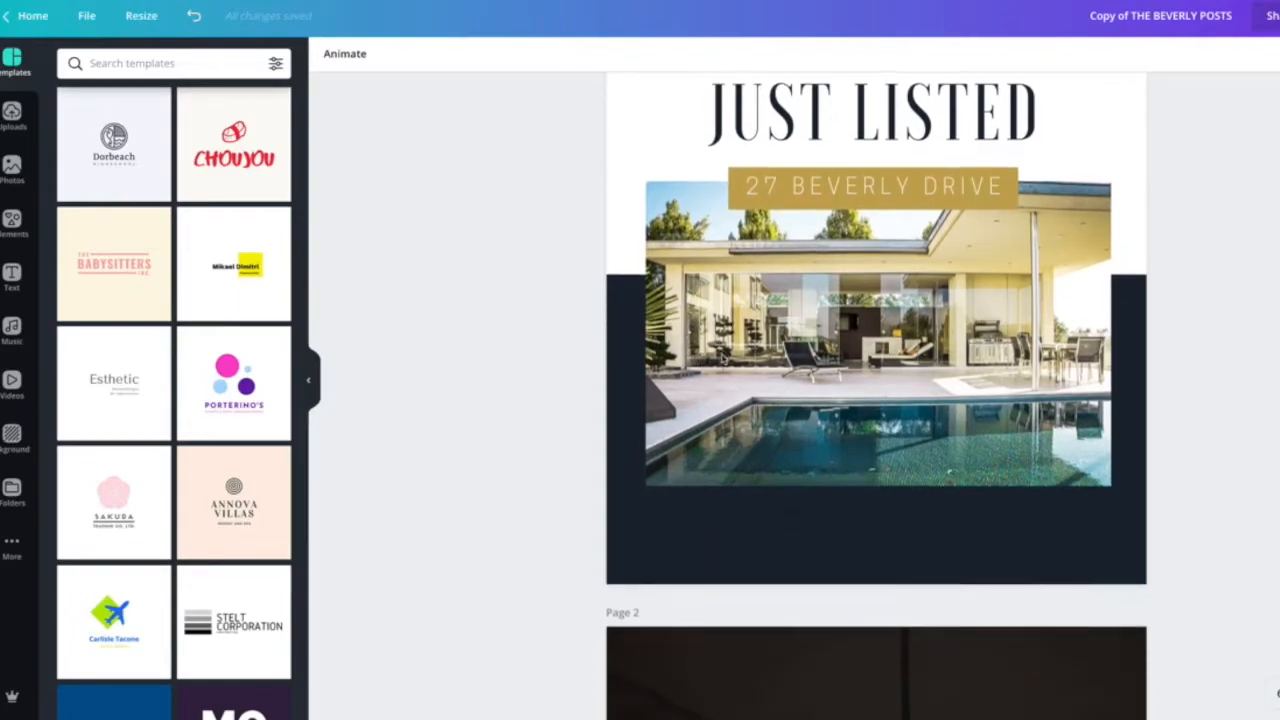
scroll(722, 358, down, 1)
scroll(725, 358, down, 6)
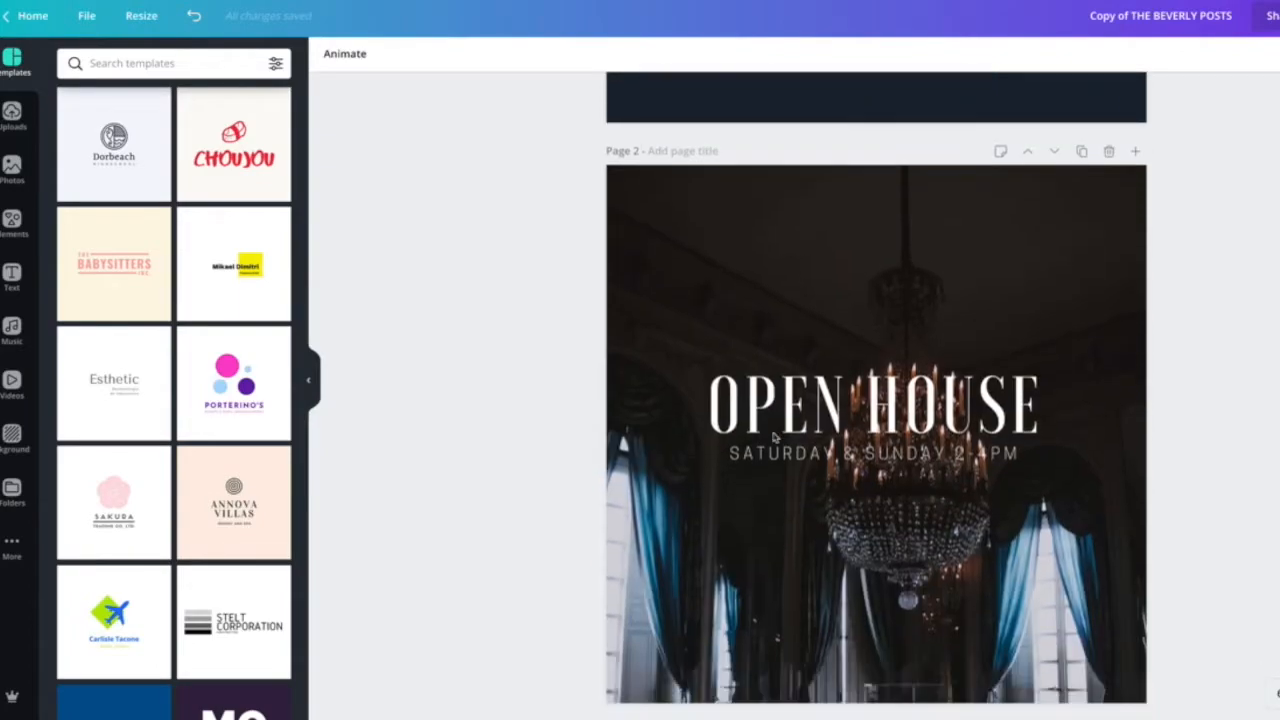
scroll(772, 435, down, 4)
scroll(783, 429, up, 3)
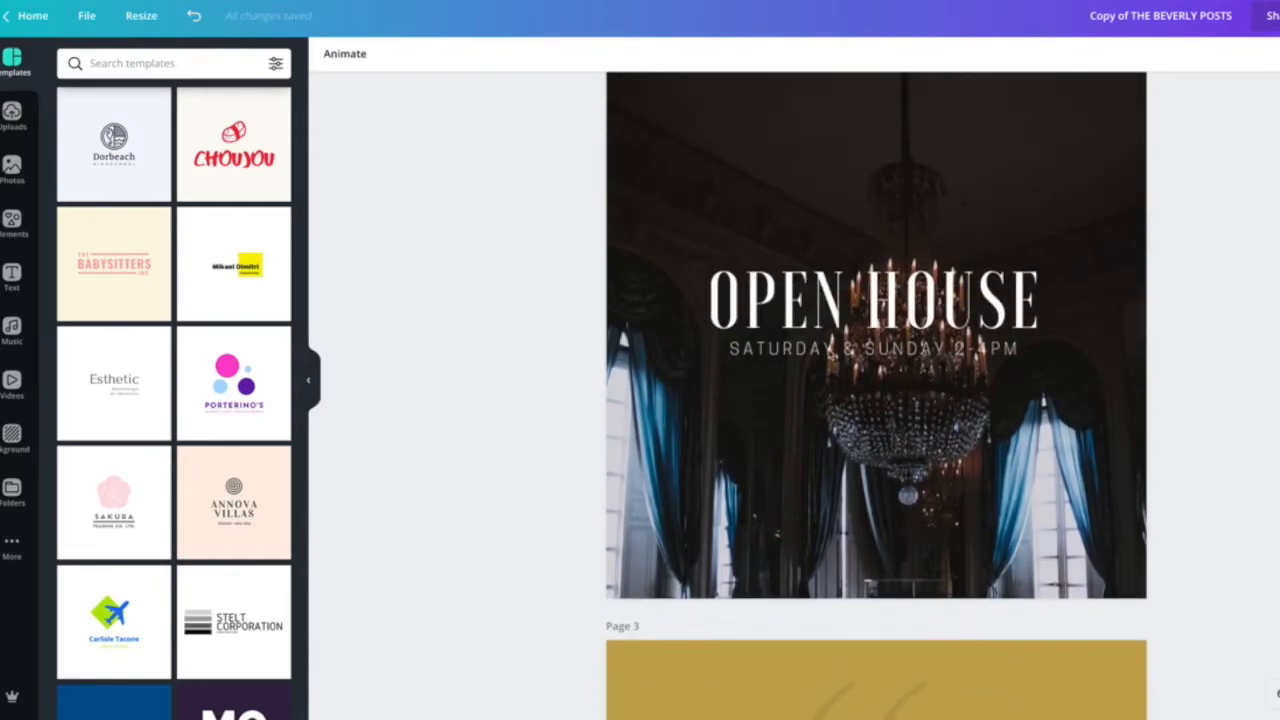
scroll(830, 358, up, 2)
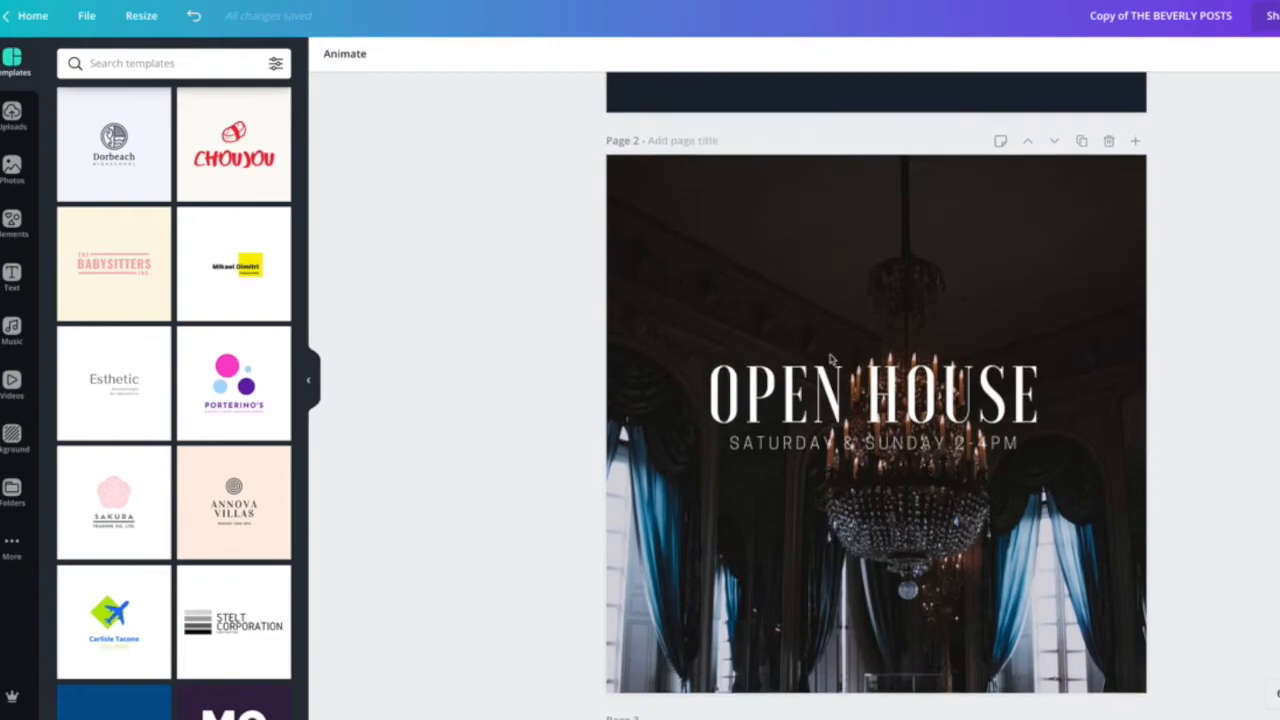
scroll(830, 358, up, 5)
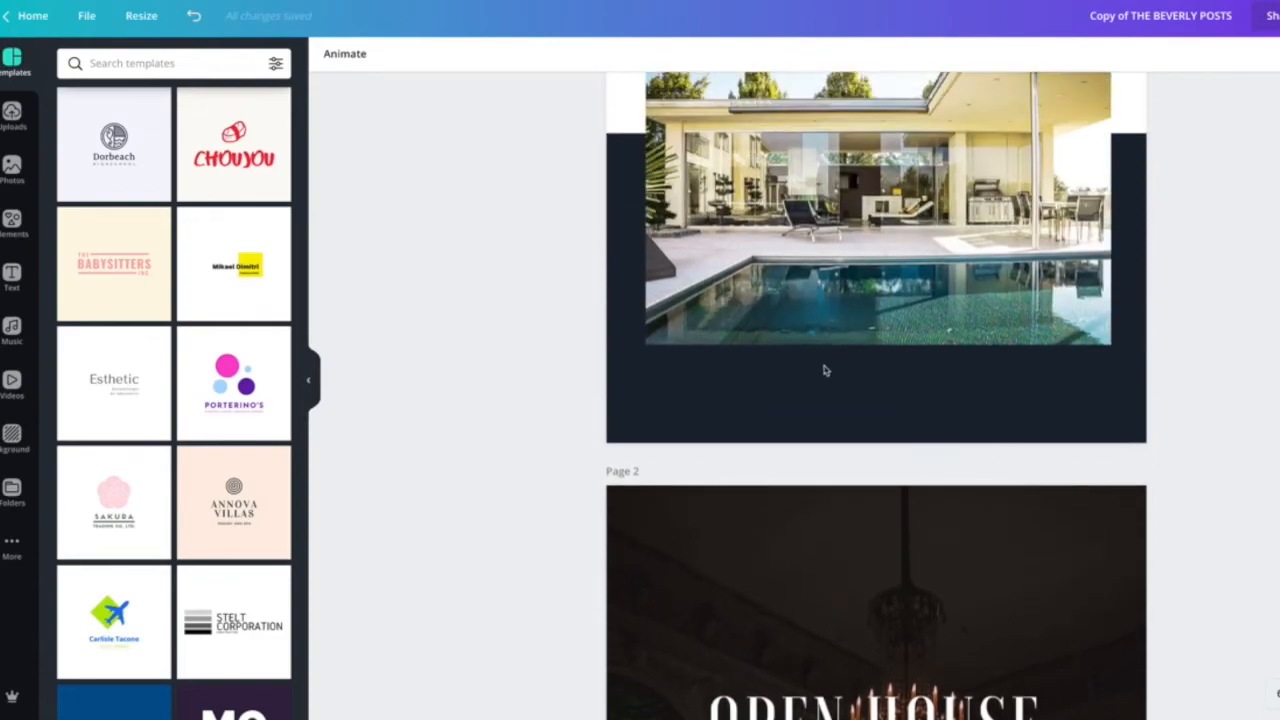
scroll(835, 365, up, 2)
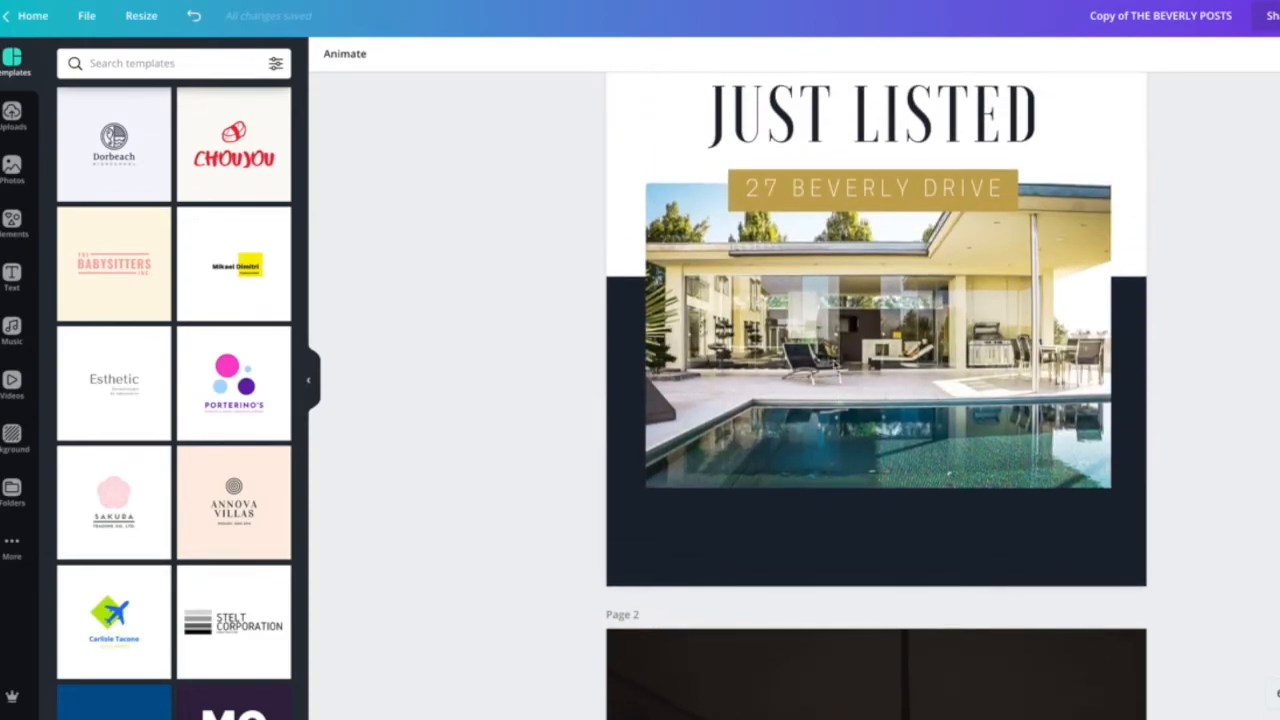
scroll(656, 387, up, 1)
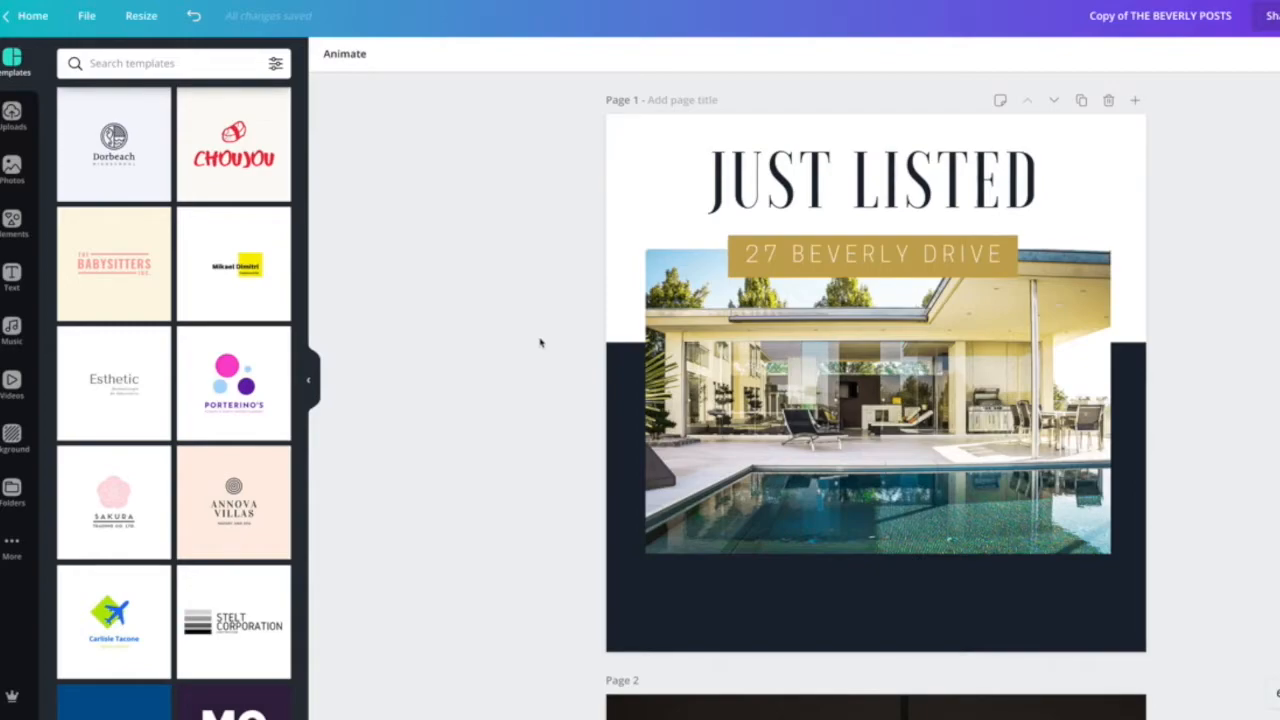
Change the JUST LISTED heading's font to Antonio Light.
double_click(788, 192)
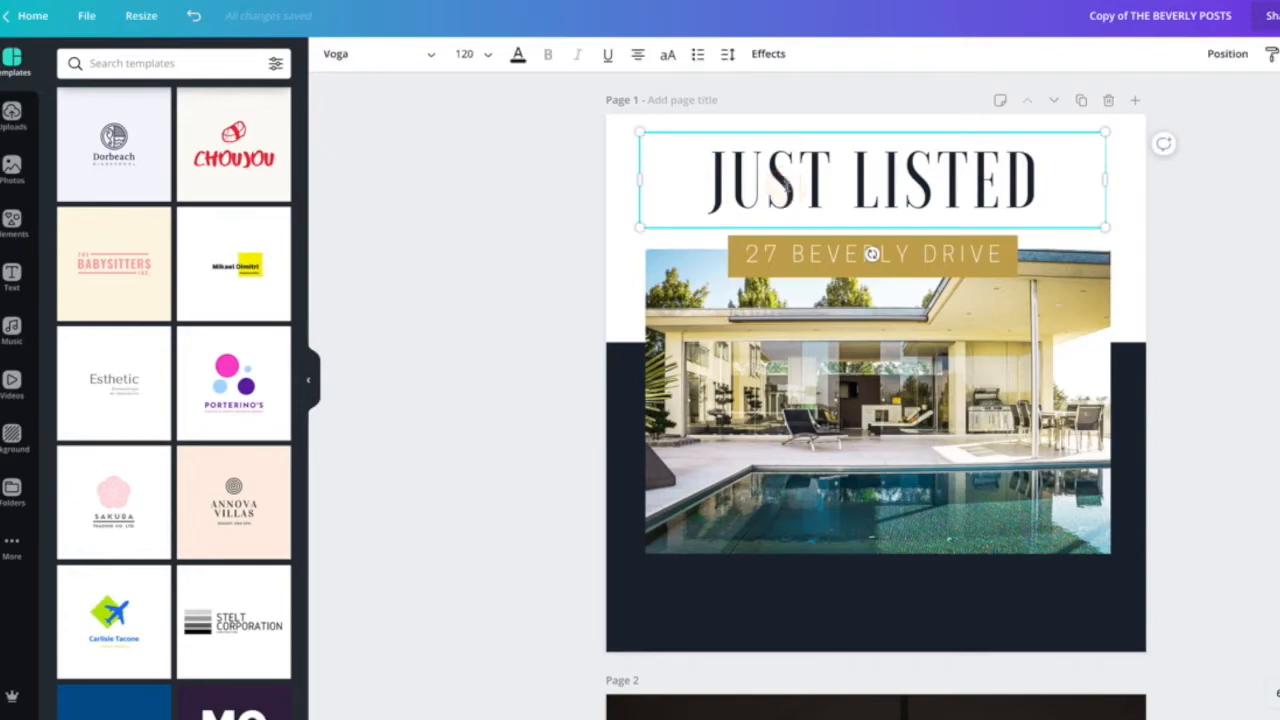
triple_click(764, 197)
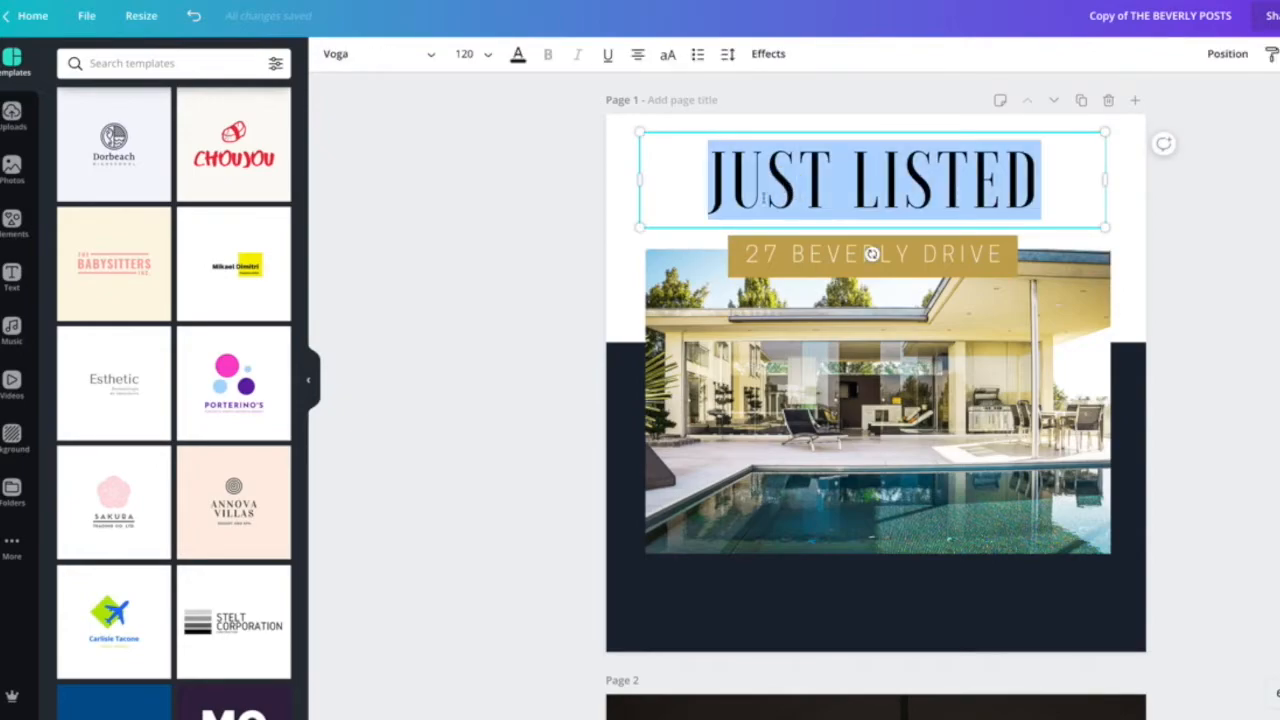
click(422, 53)
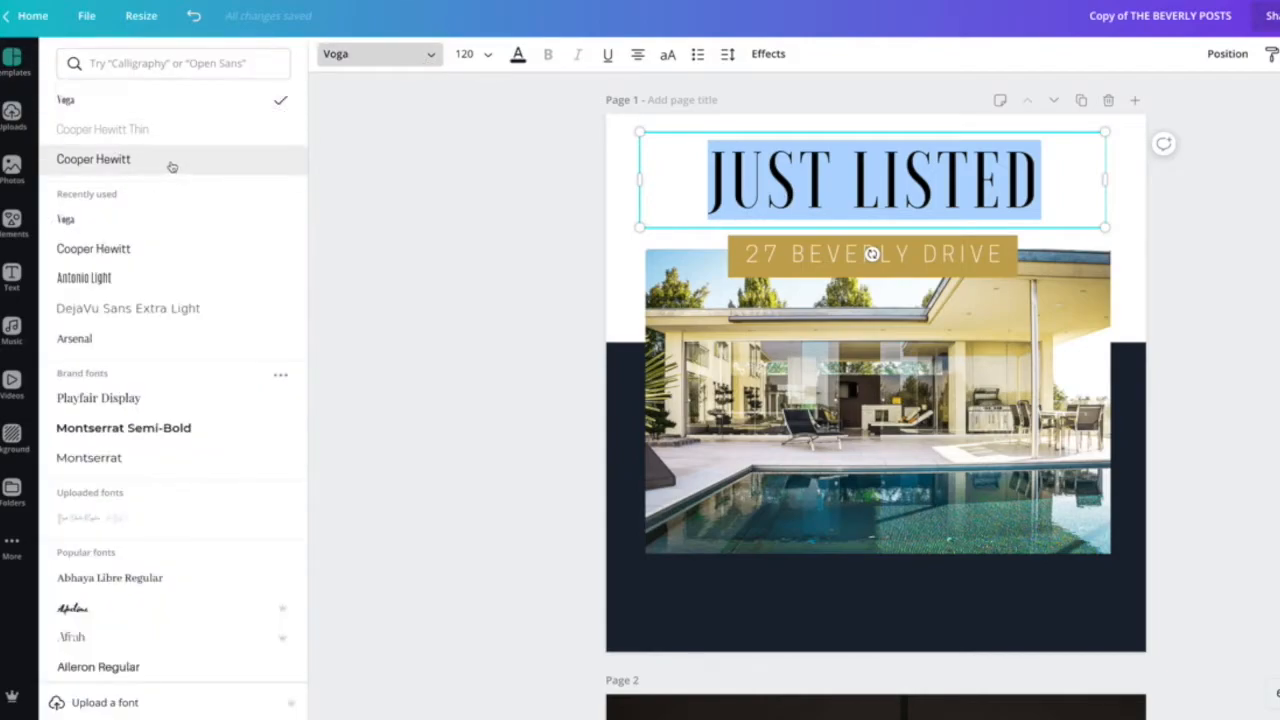
click(100, 278)
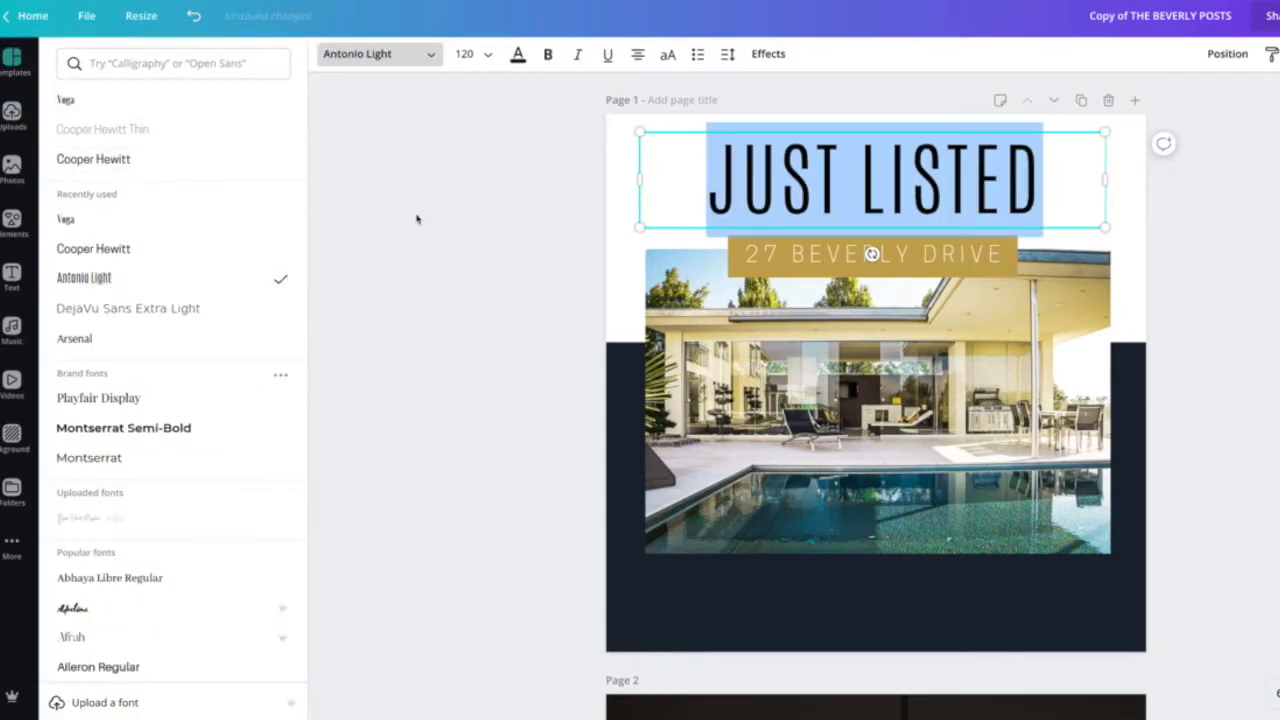
click(543, 150)
click(790, 175)
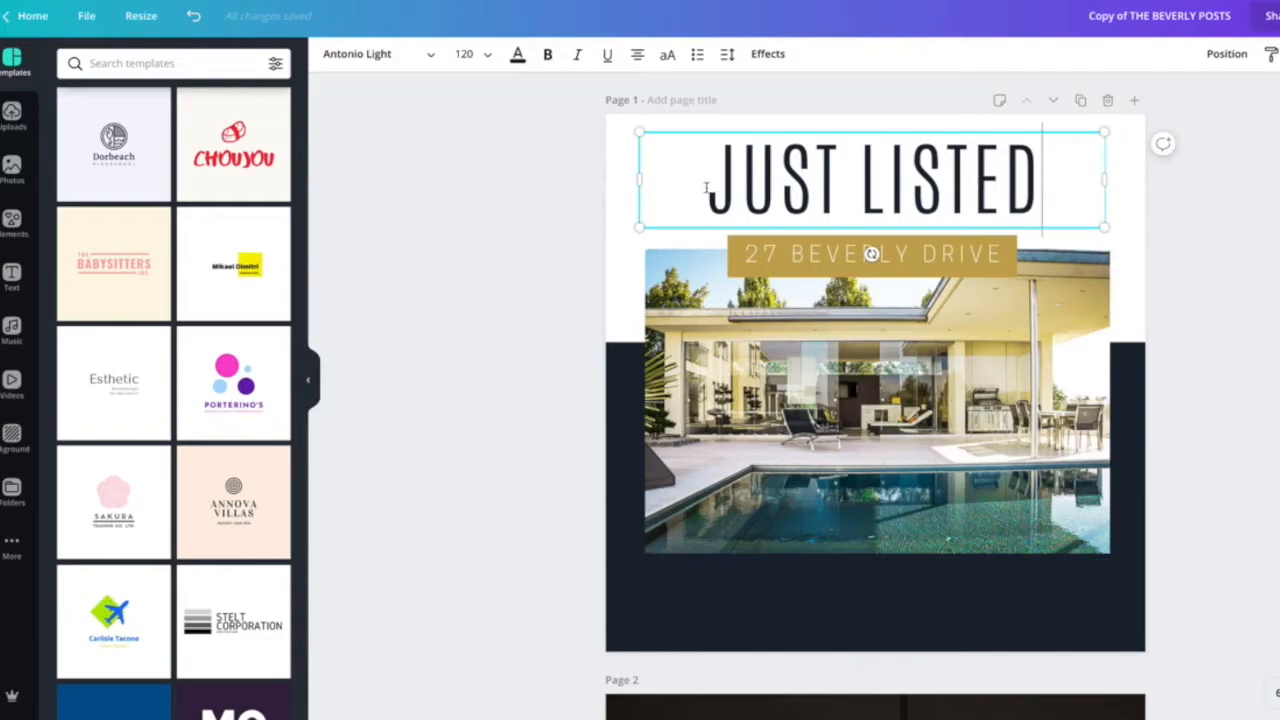
Set the 27 BEVERLY DRIVE address text's font to Cooper Hewitt and turn off bold.
double_click(800, 258)
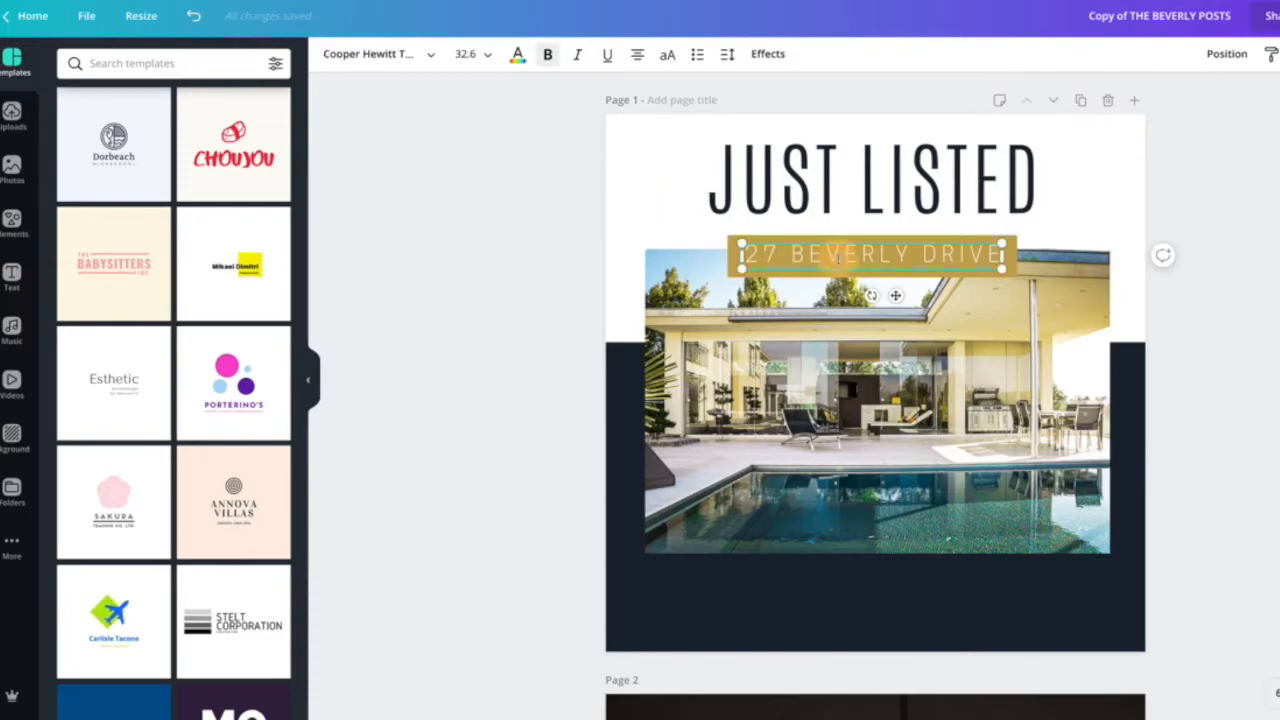
click(432, 54)
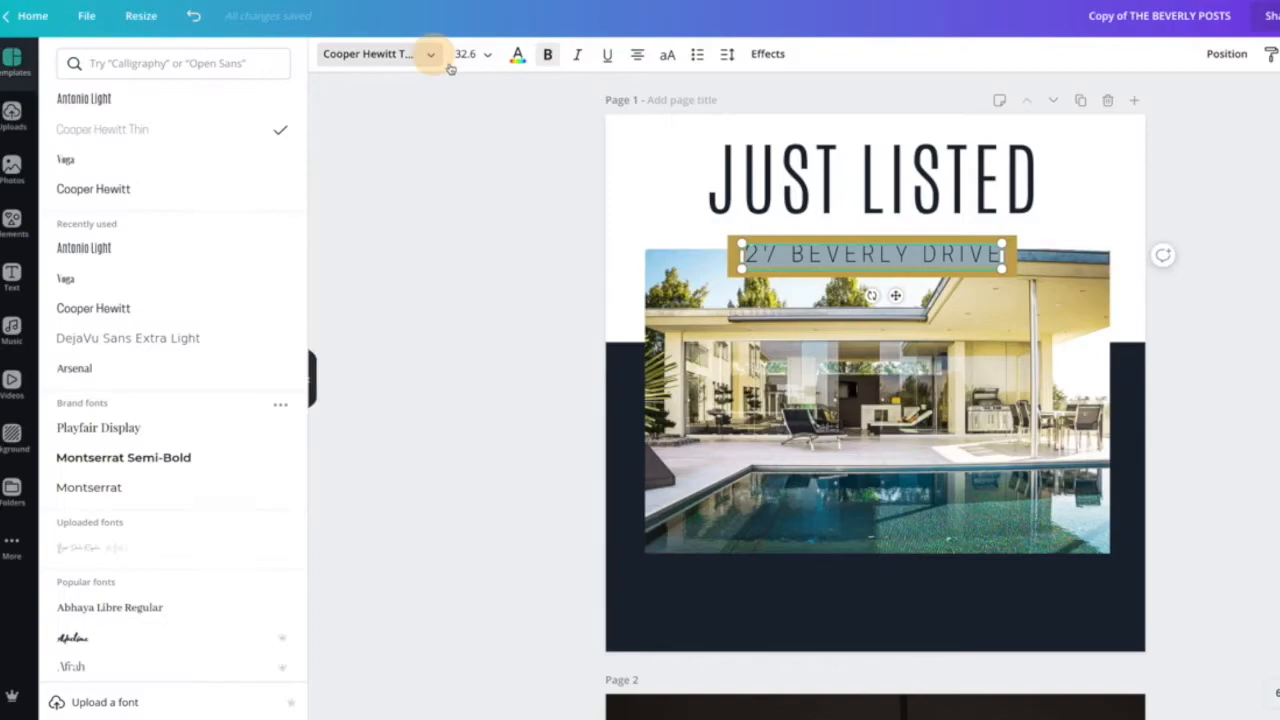
click(118, 308)
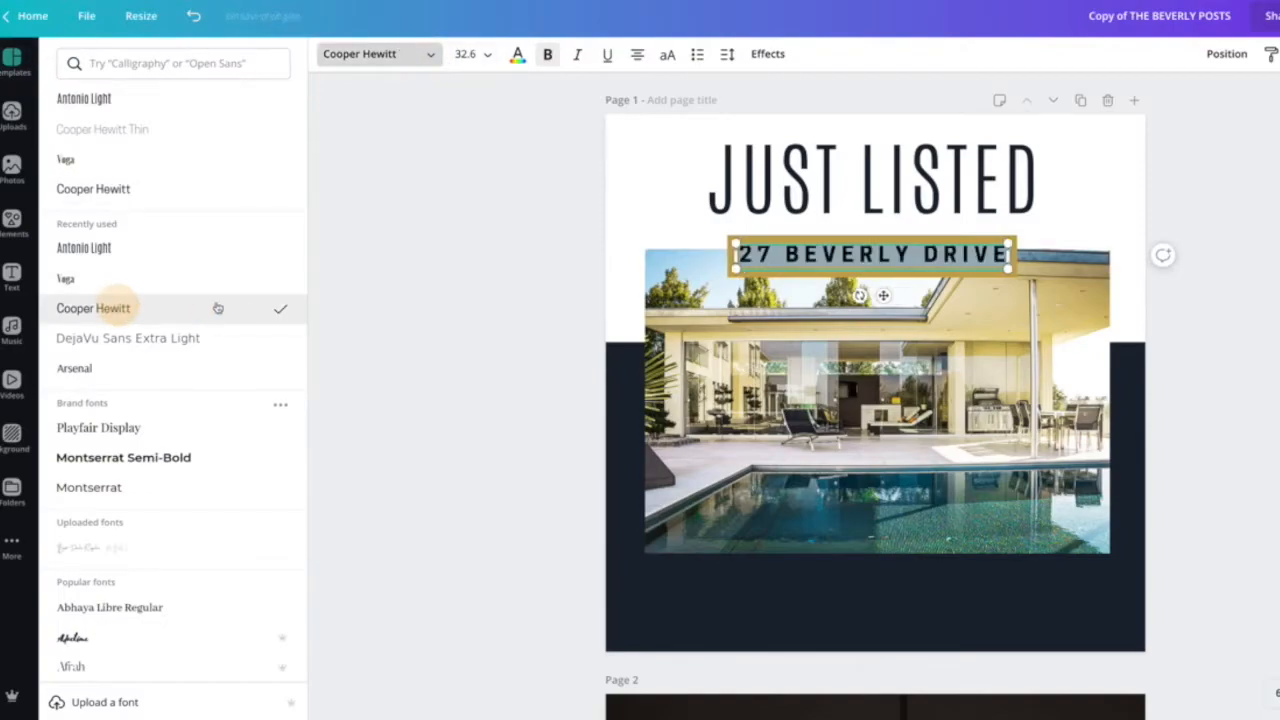
click(547, 54)
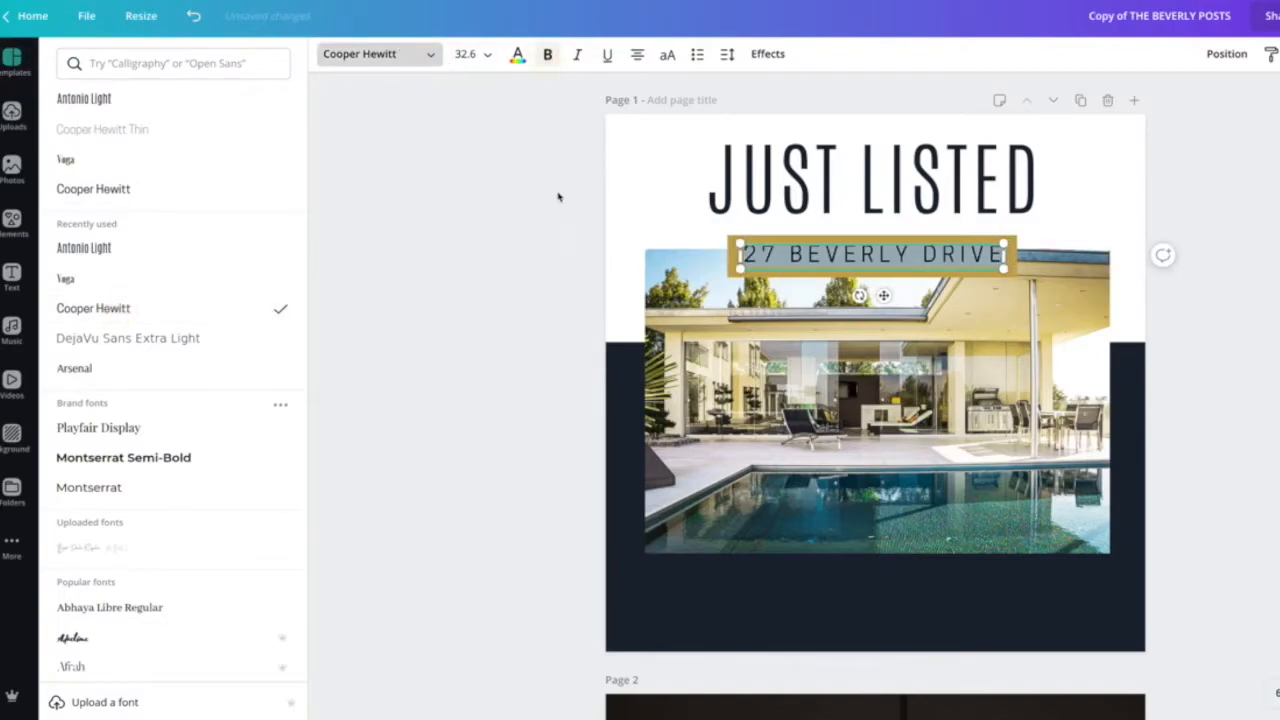
click(533, 251)
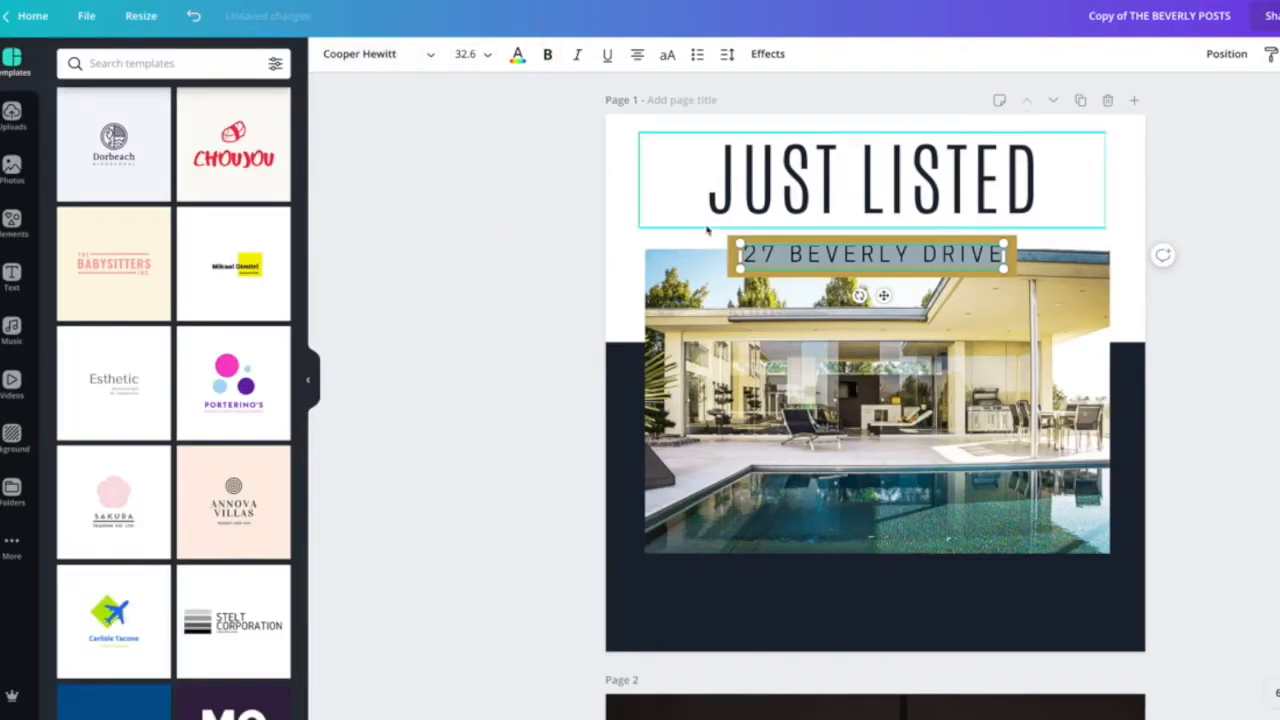
click(570, 258)
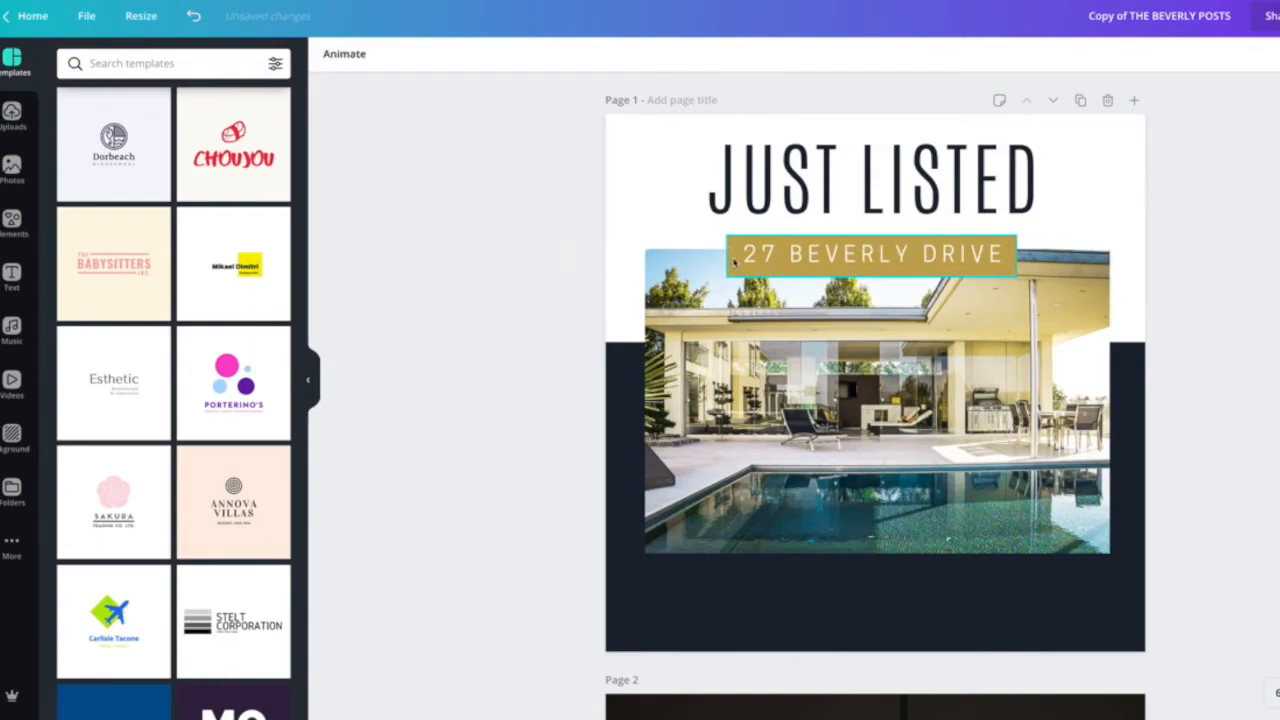
Change the gold address banner's colour to dark grey #5c5c5c.
click(733, 262)
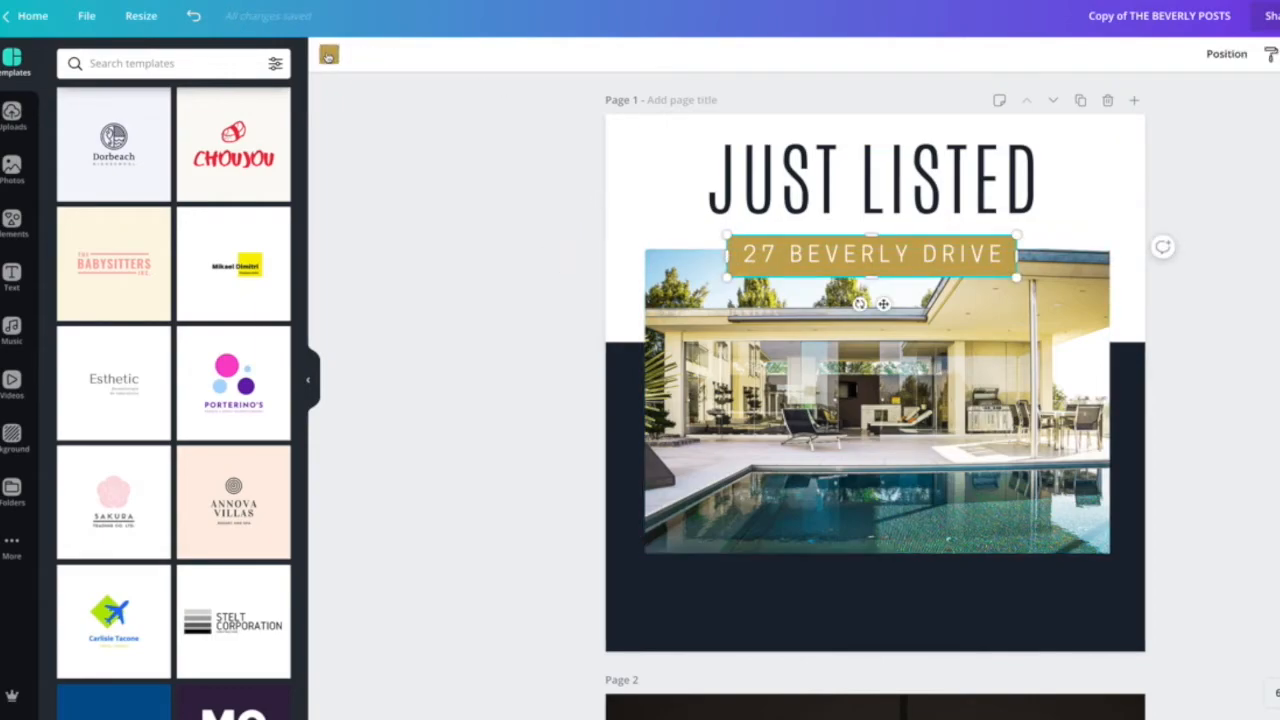
click(329, 56)
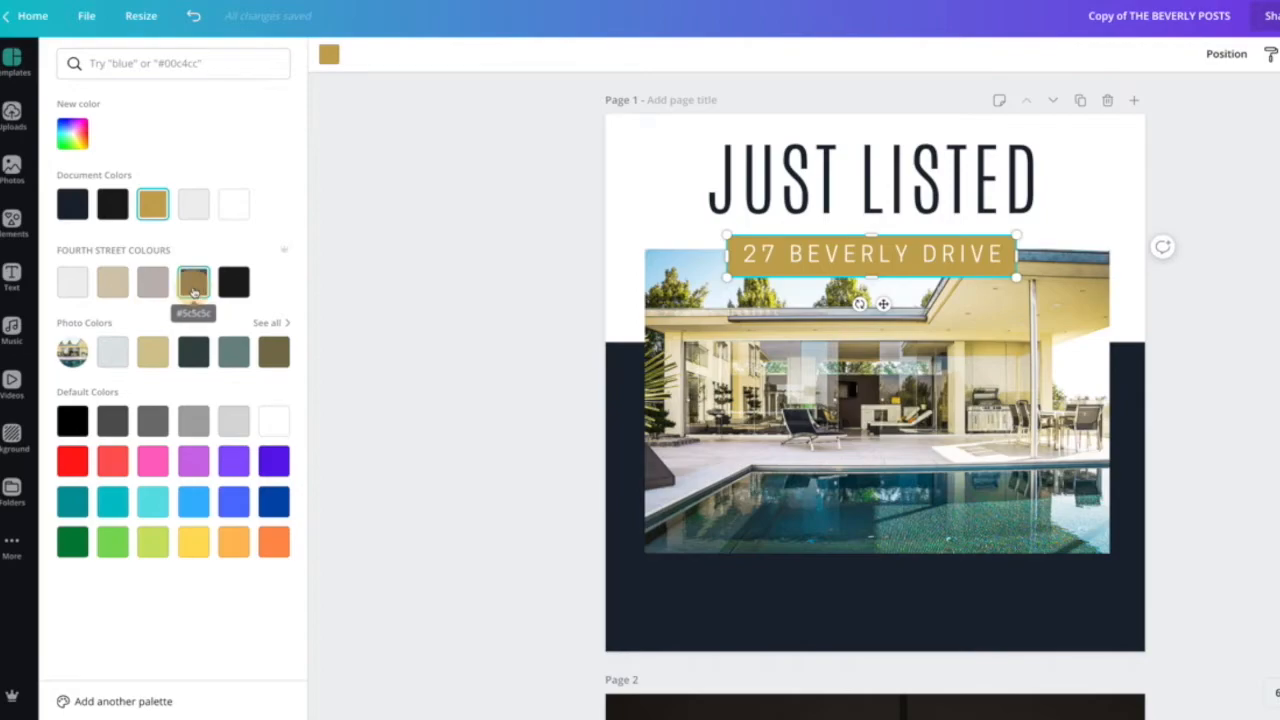
click(195, 288)
click(457, 376)
Recolour the dark lower background block of page 1 to light grey.
click(630, 385)
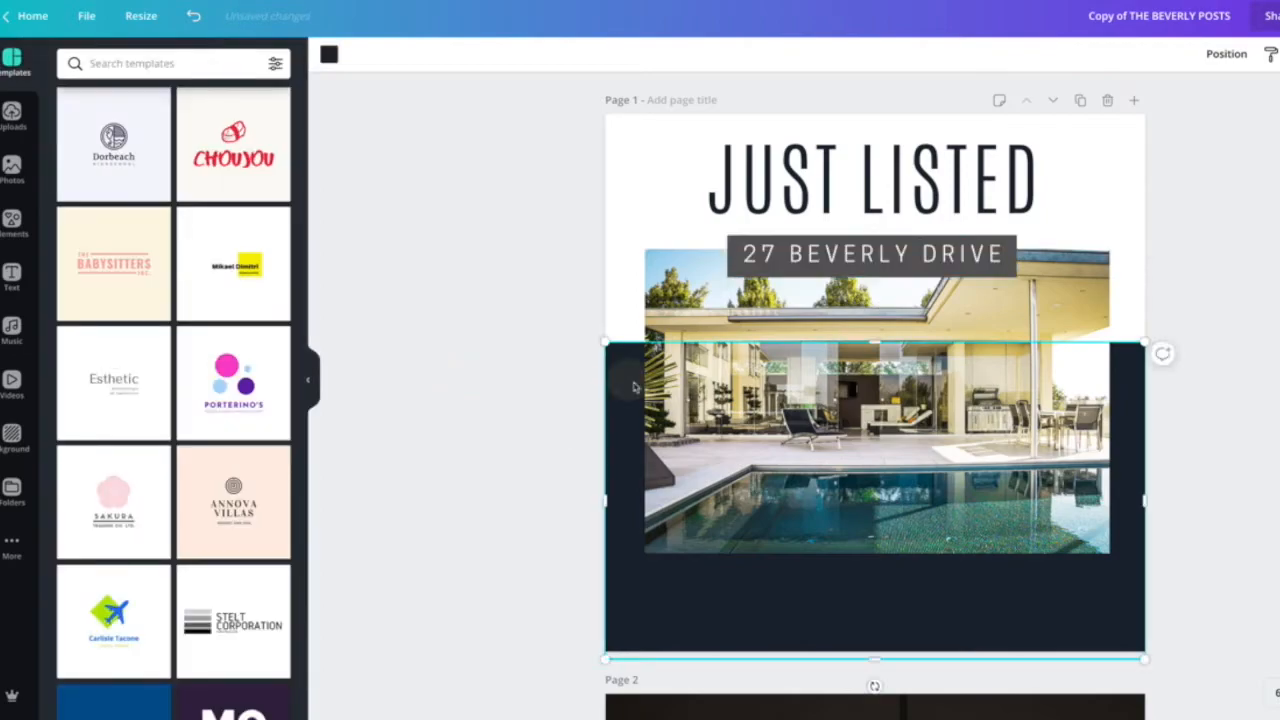
click(329, 54)
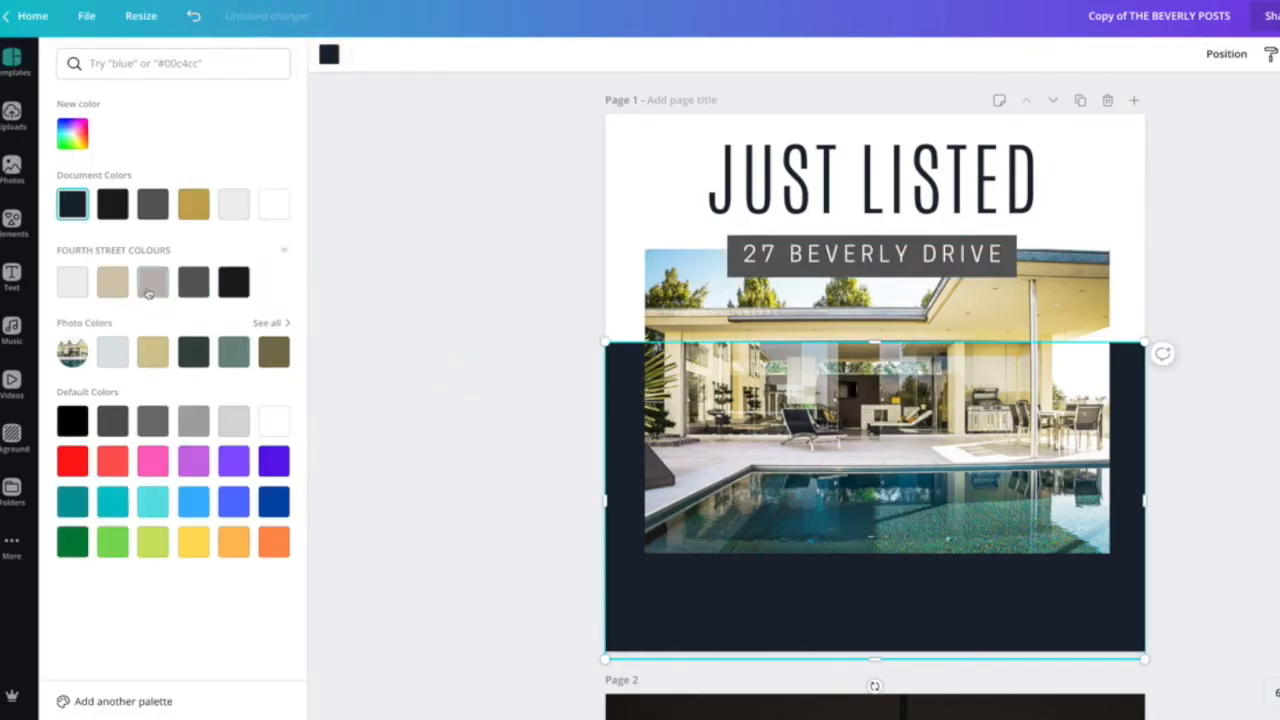
click(235, 211)
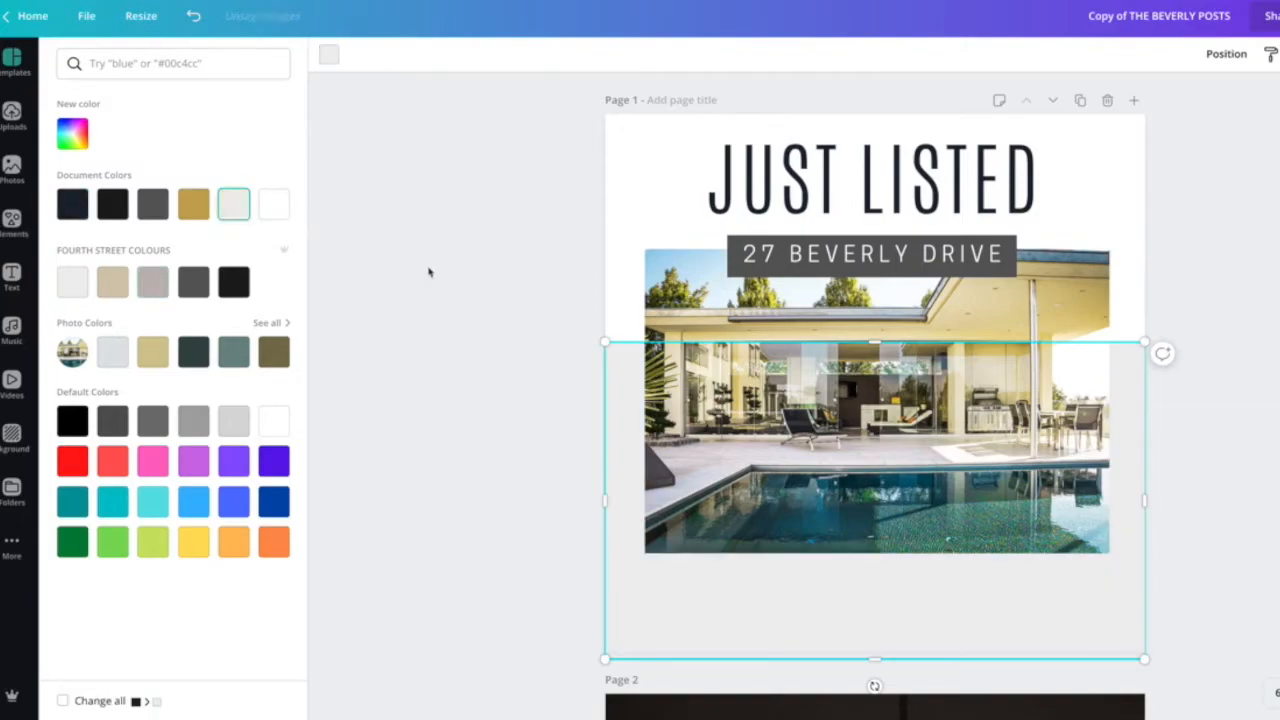
click(233, 421)
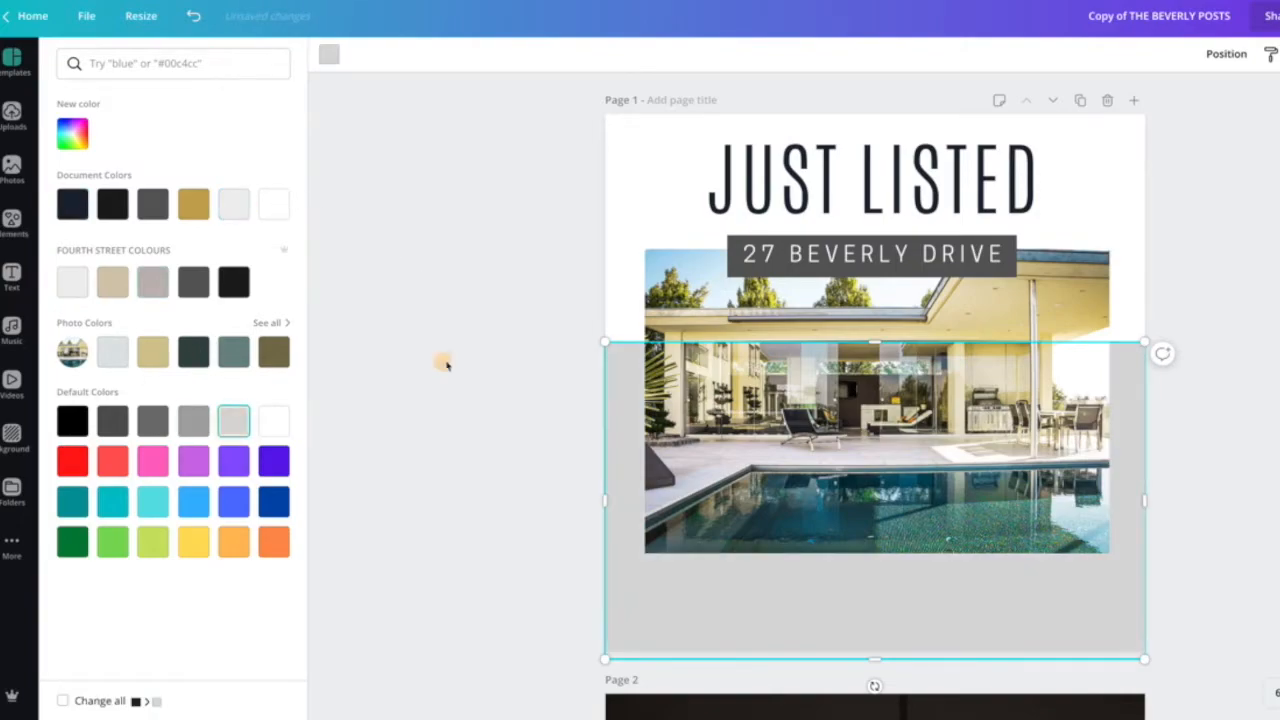
click(443, 360)
Change the JUST LISTED heading's text colour to dark grey.
click(790, 195)
key(ctrl+a)
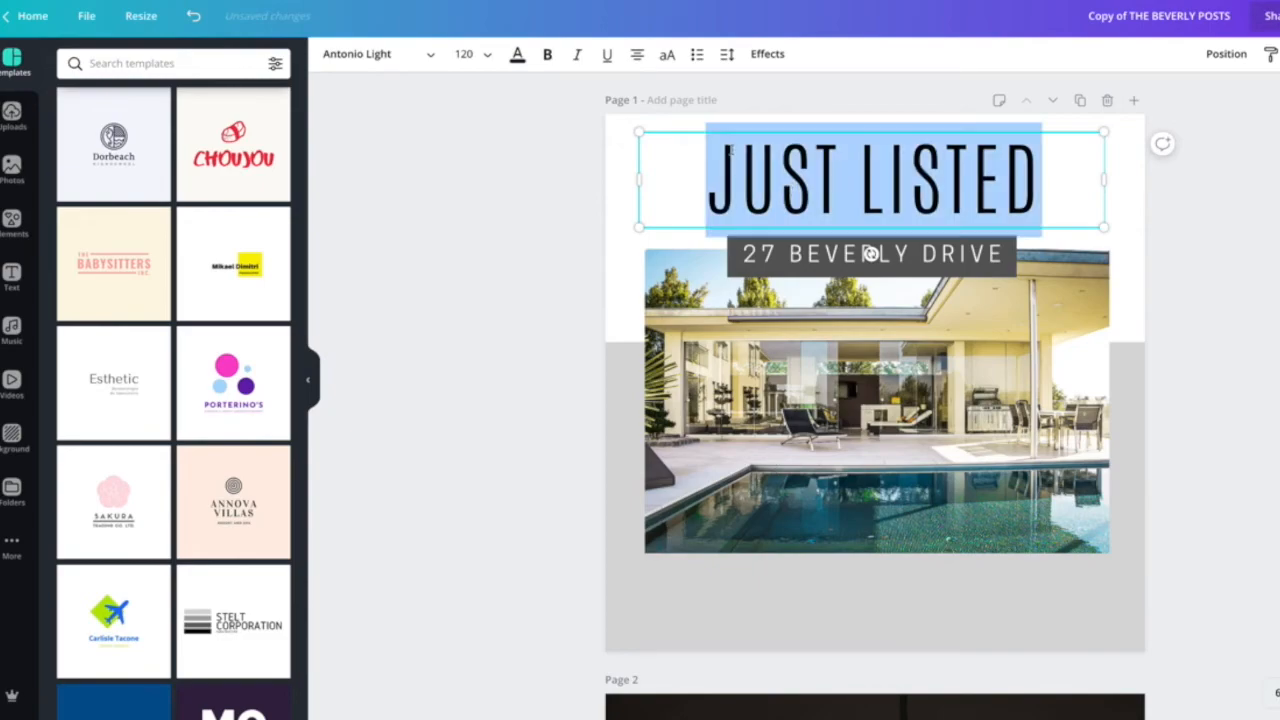
click(517, 54)
click(122, 205)
click(455, 232)
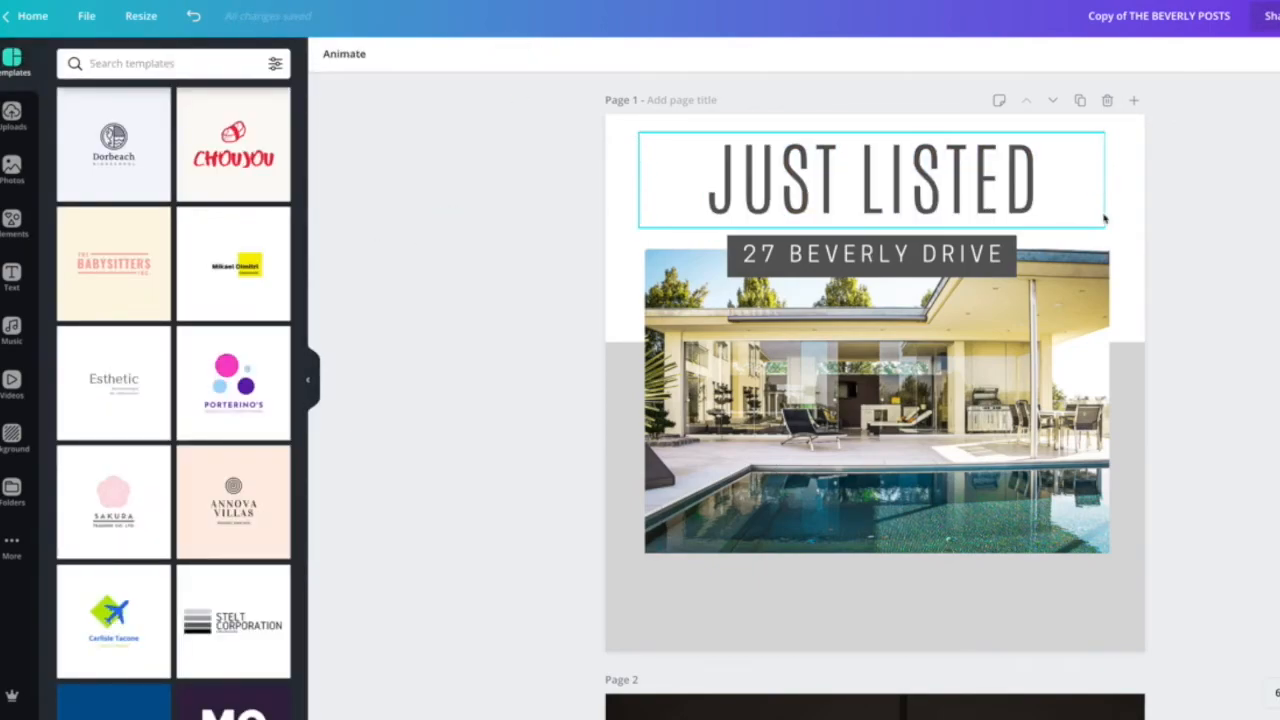
Replace the pool photo with the living-room interior photo from the recently used Photos library.
click(887, 428)
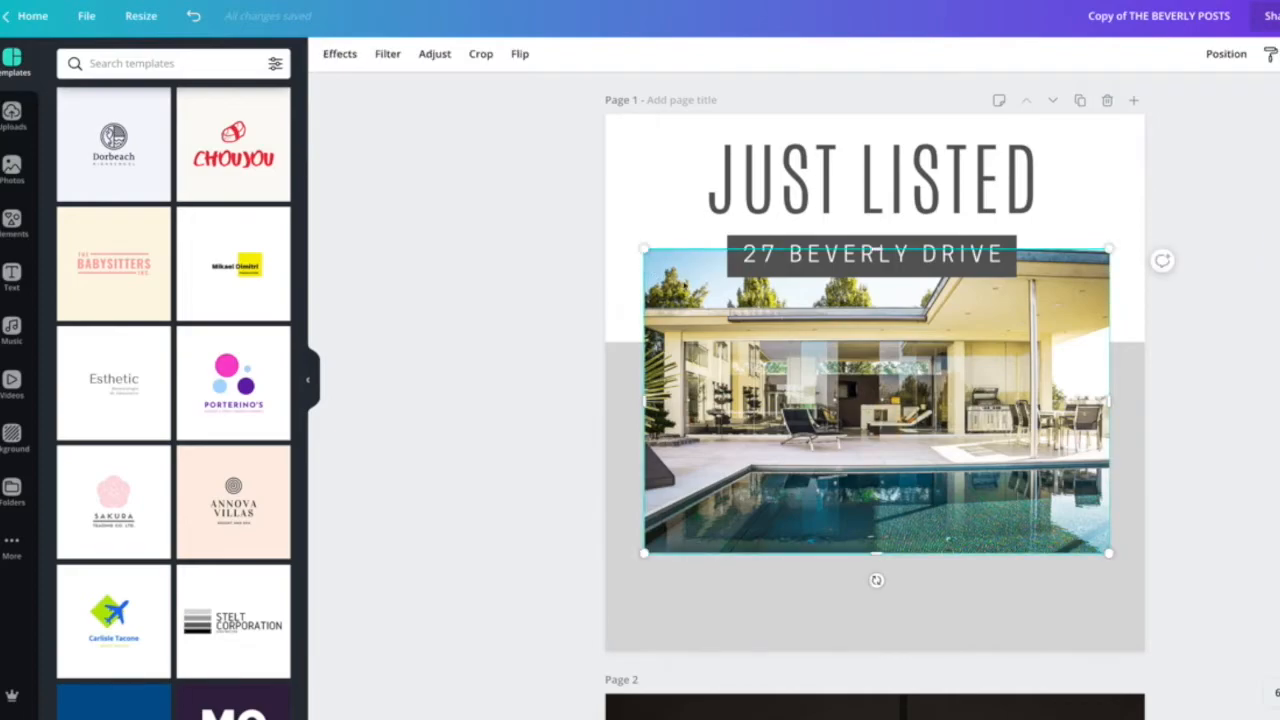
click(8, 170)
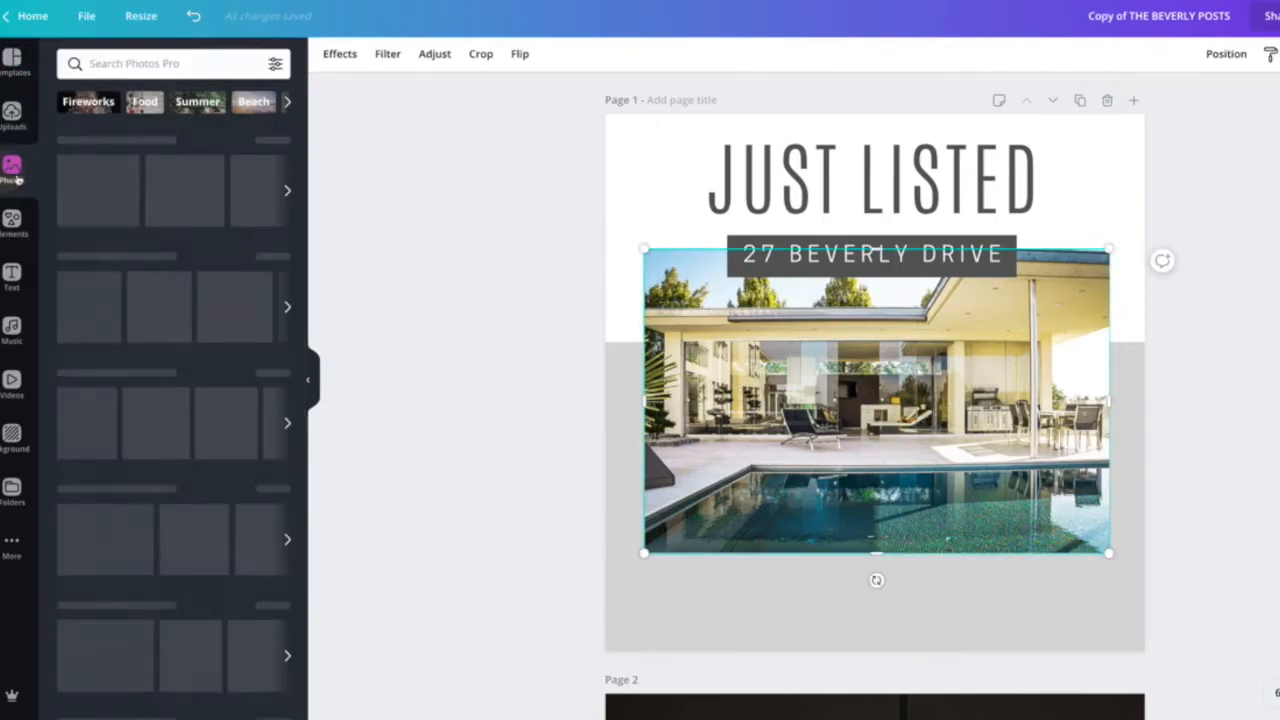
drag(107, 200, 664, 371)
click(527, 322)
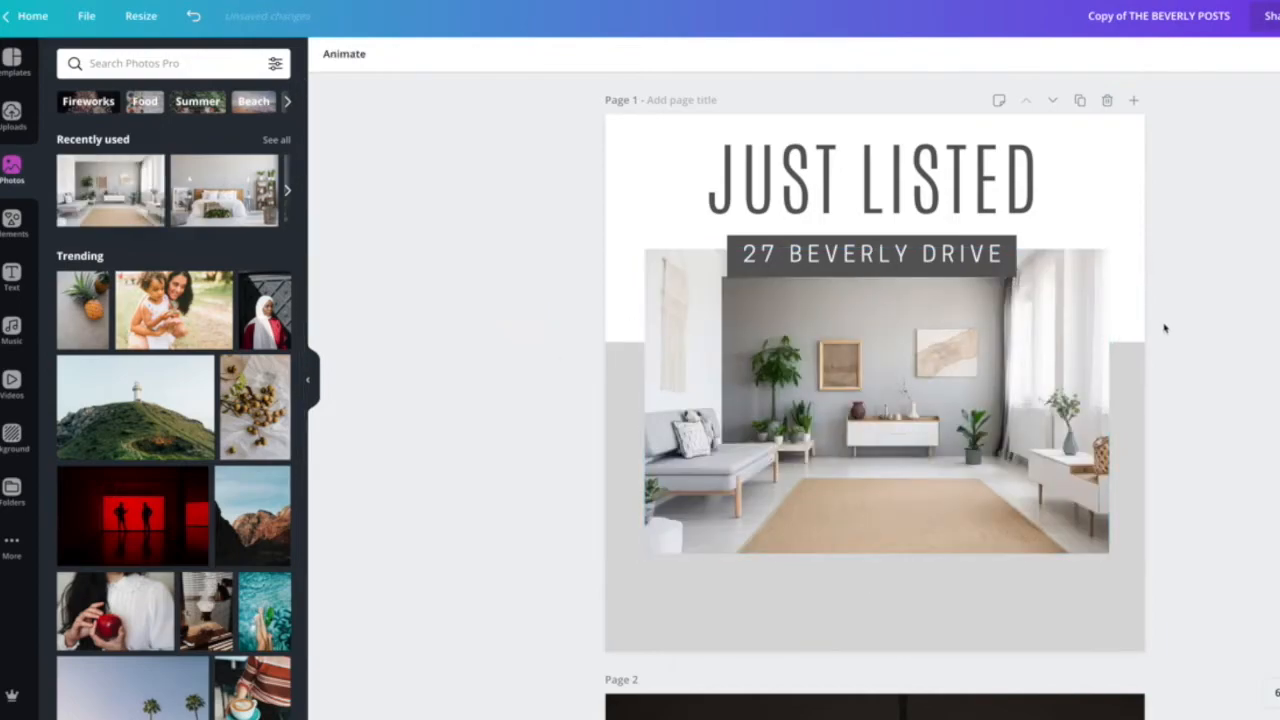
click(1005, 265)
click(952, 258)
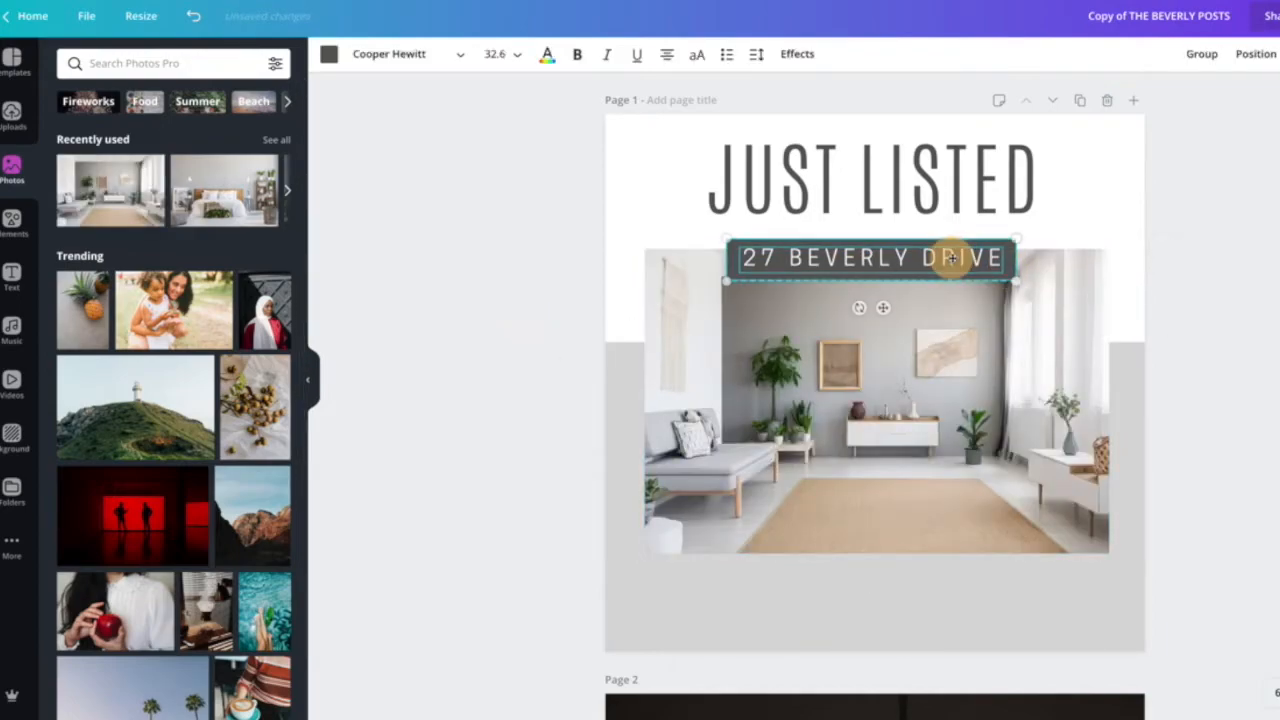
click(533, 327)
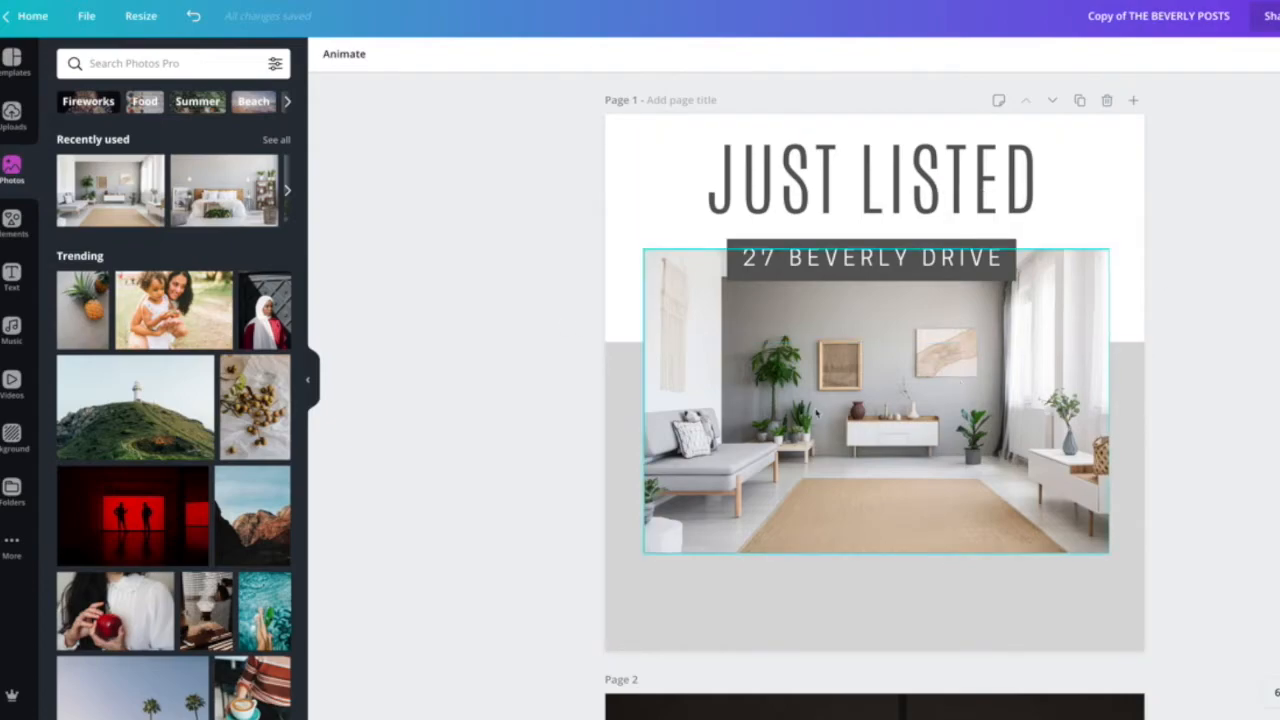
Change the OPEN HOUSE heading on page 2 to the Antonio Light font.
scroll(868, 404, down, 1)
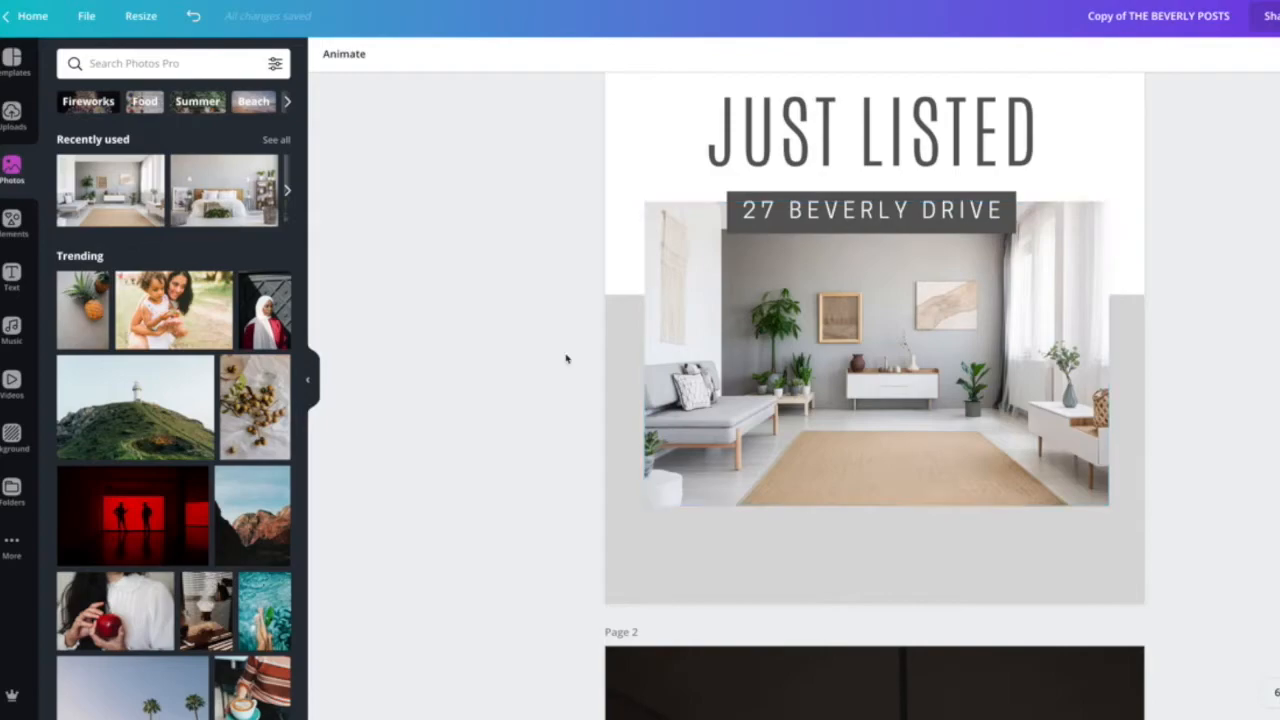
scroll(553, 355, up, 1)
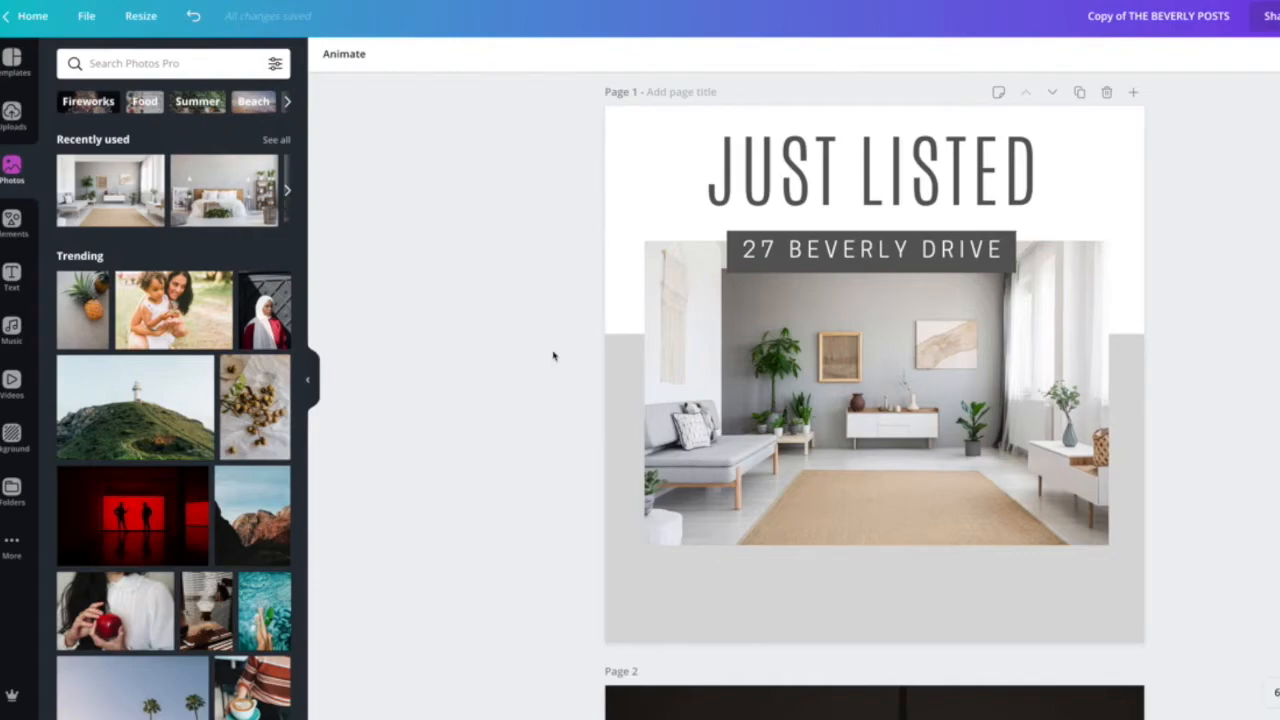
scroll(757, 363, down, 5)
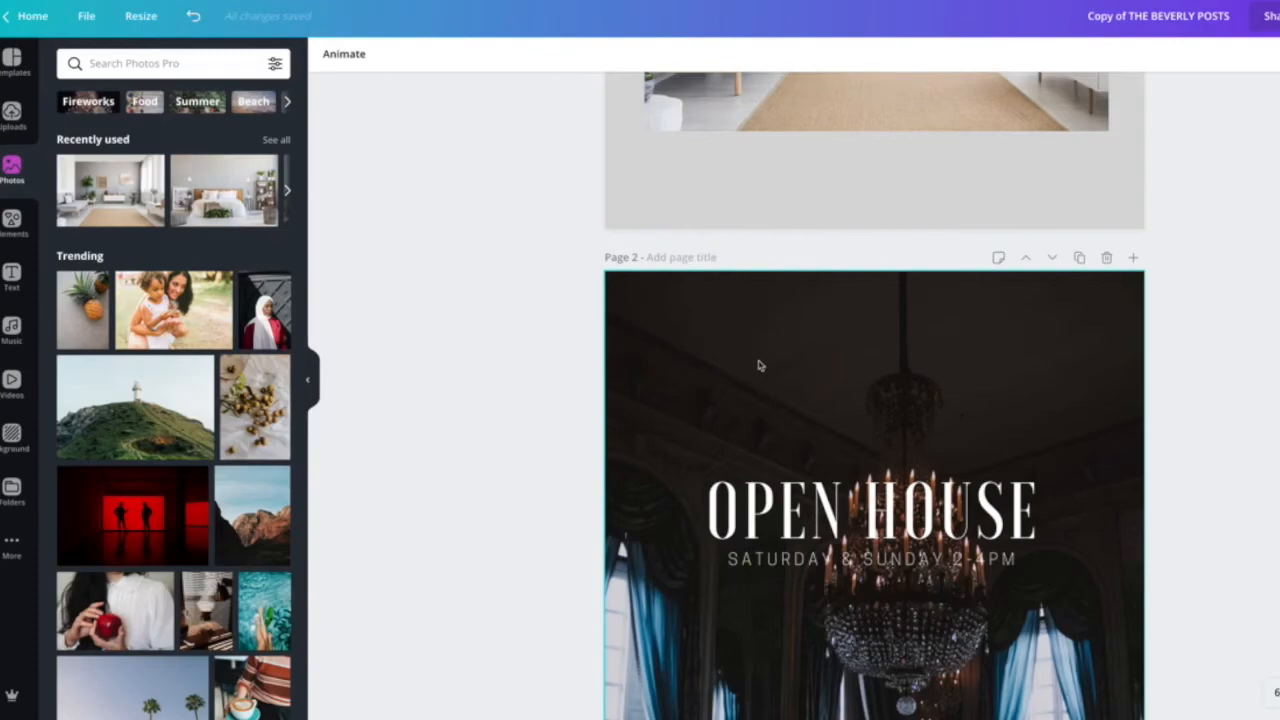
scroll(790, 430, up, 2)
click(823, 479)
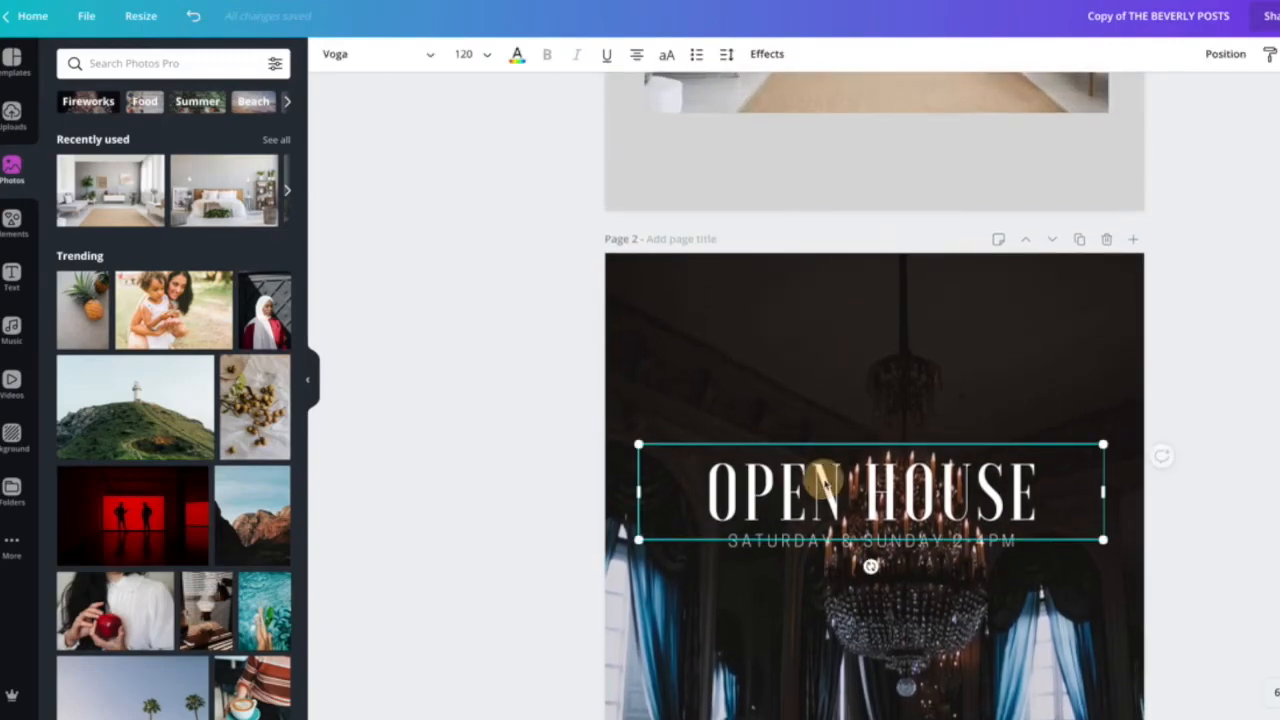
double_click(823, 480)
click(404, 52)
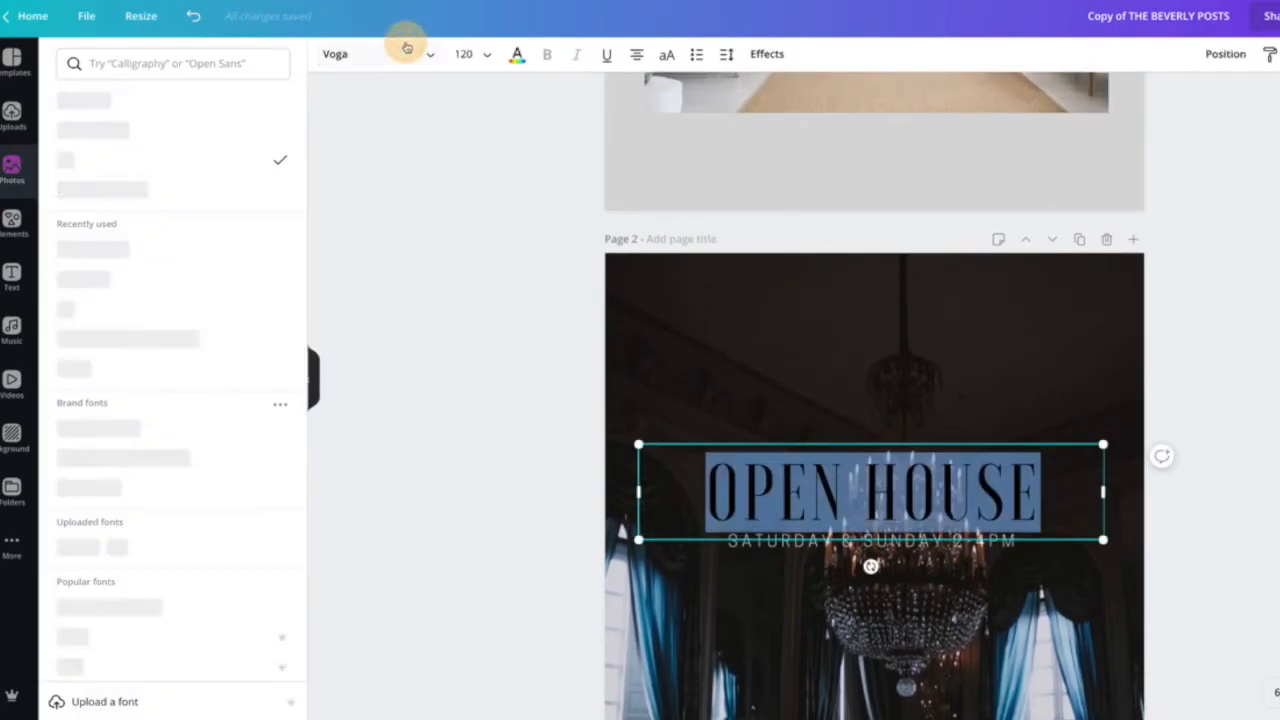
click(100, 98)
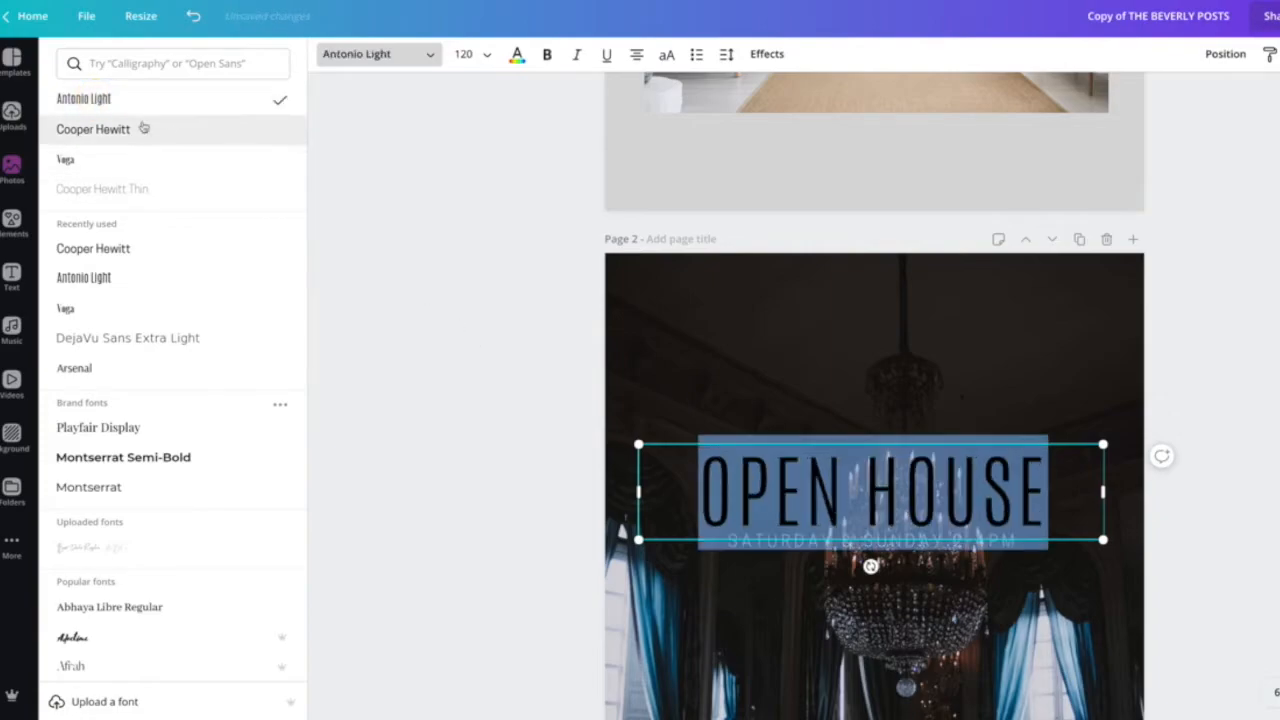
click(532, 536)
click(492, 569)
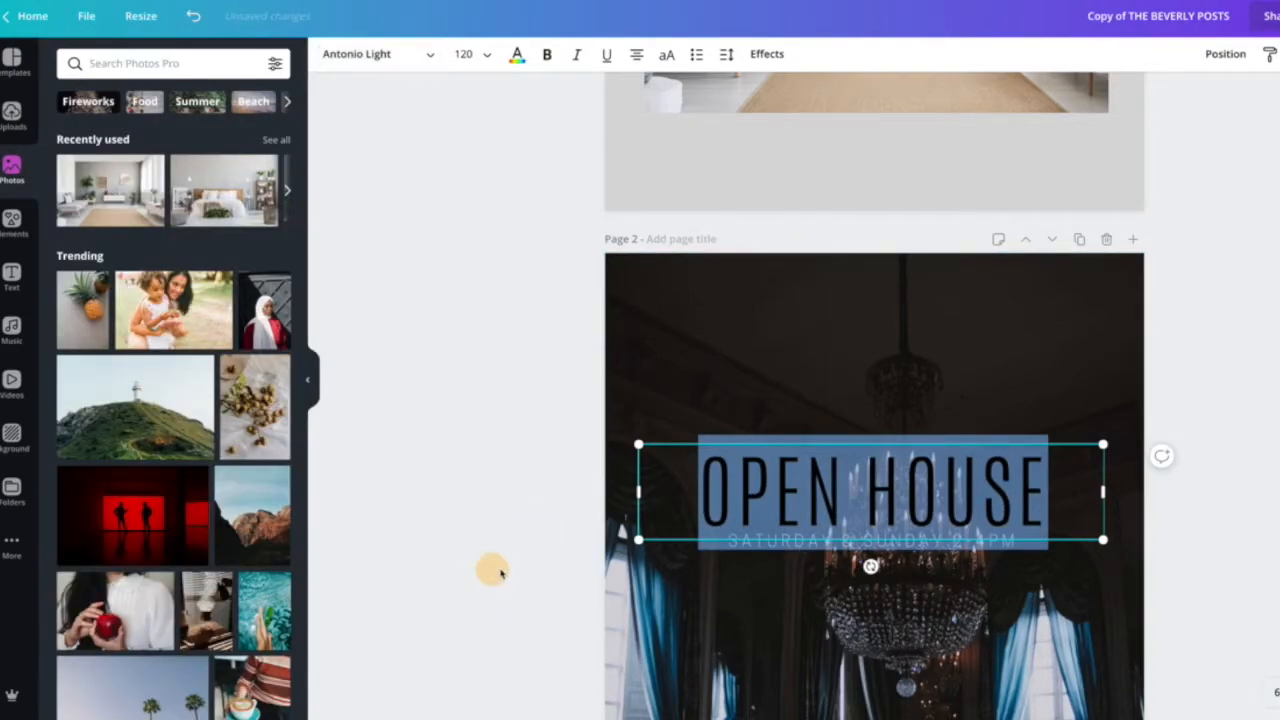
Set the SATURDAY & SUNDAY 2-4PM subtitle's font to Cooper Hewitt and make it bold.
click(800, 549)
double_click(800, 549)
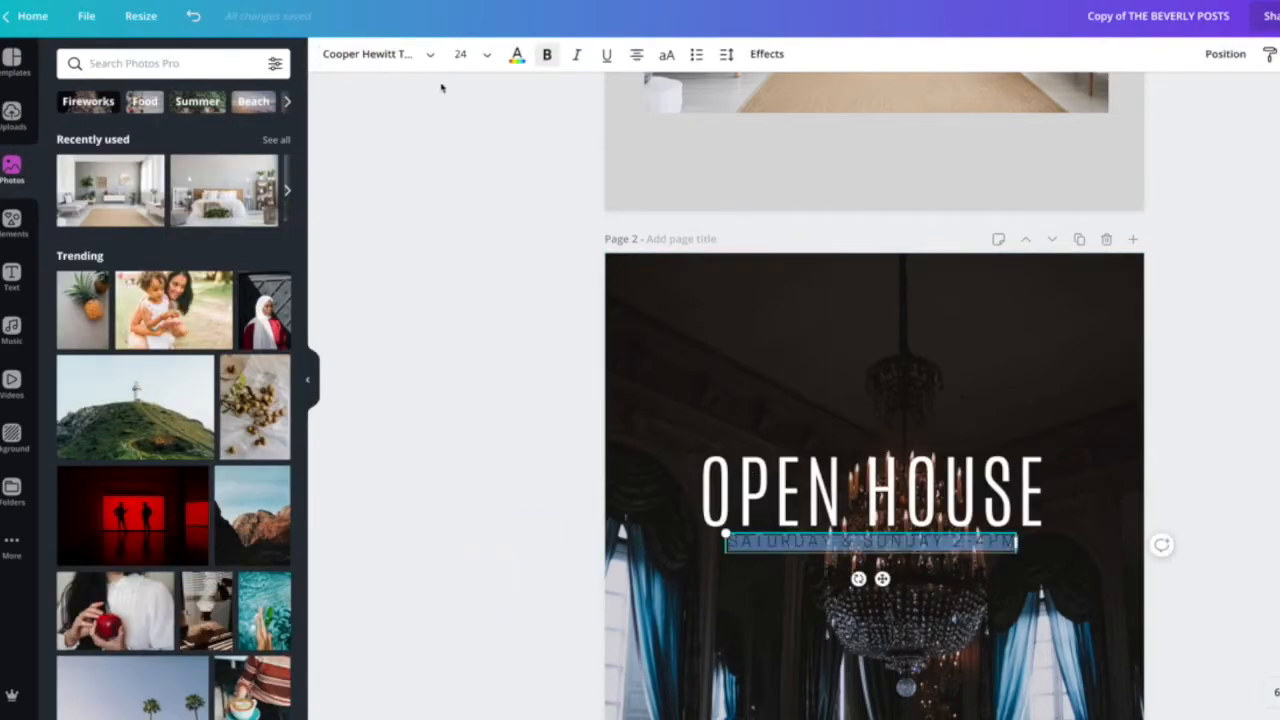
click(423, 54)
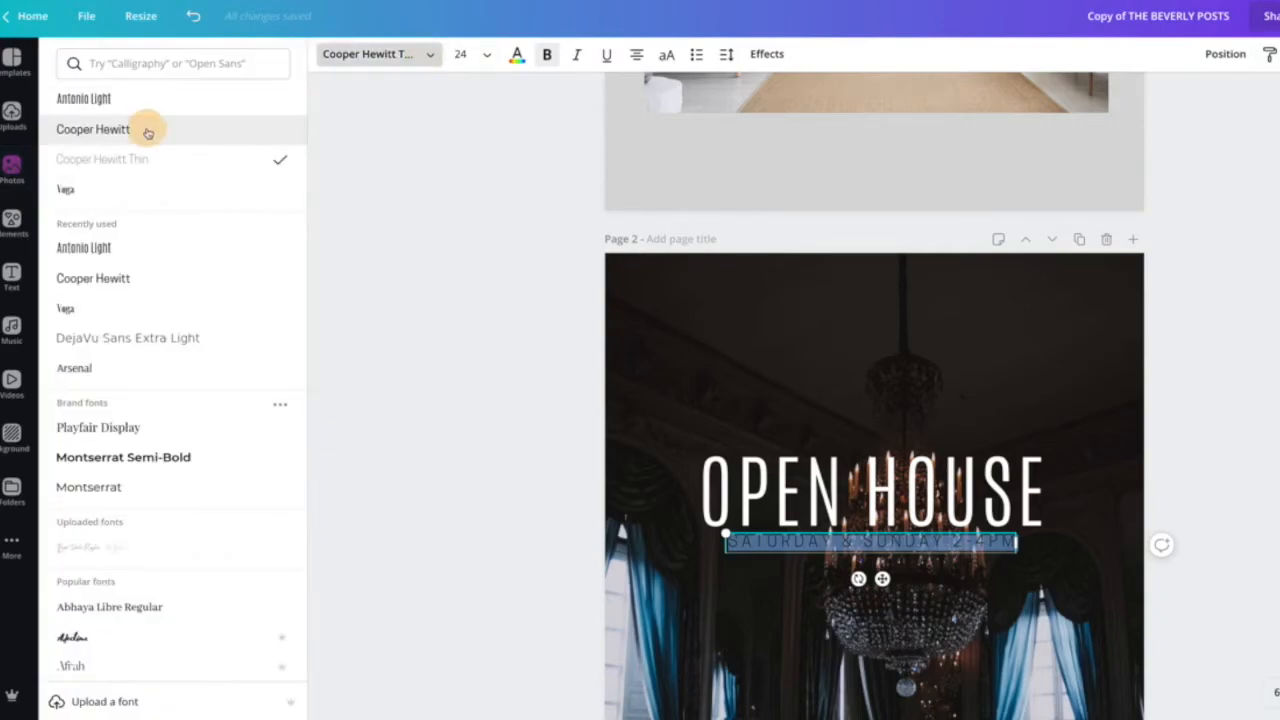
click(140, 128)
click(546, 54)
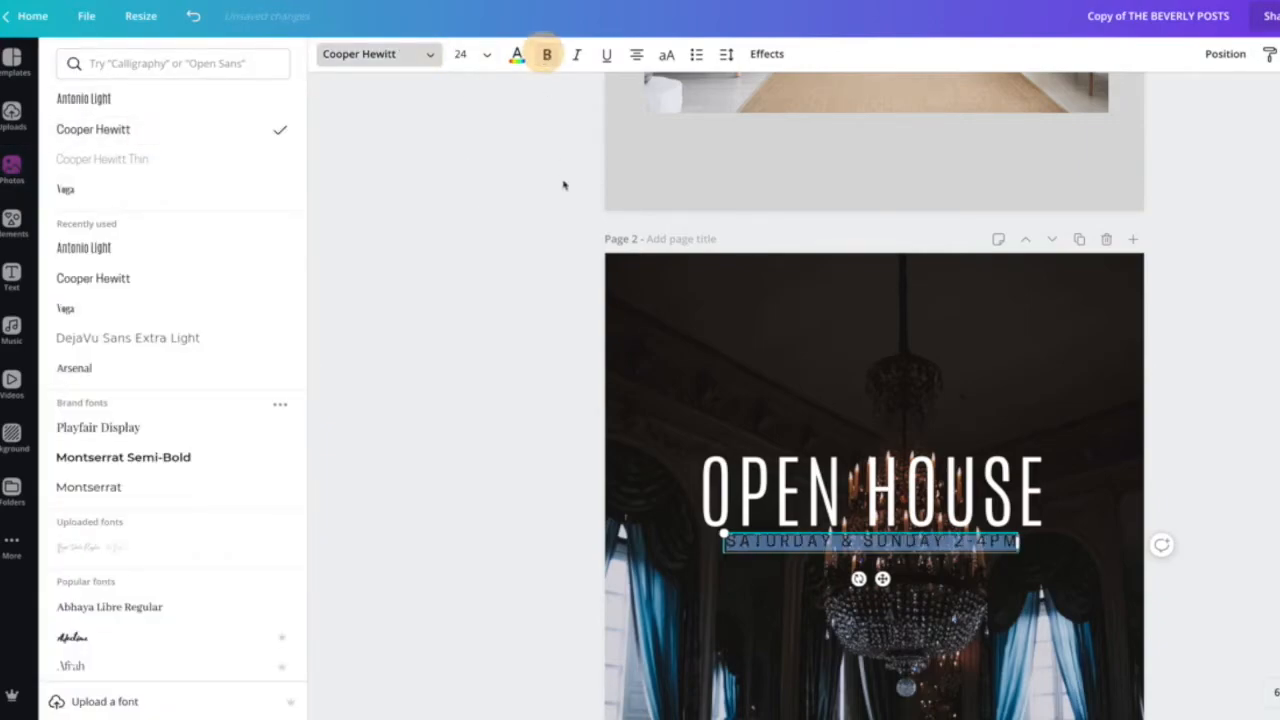
click(477, 294)
click(484, 340)
Replace page 2's chandelier background photo with the bedroom photo from the recently used Photos.
click(780, 540)
click(780, 540)
click(738, 404)
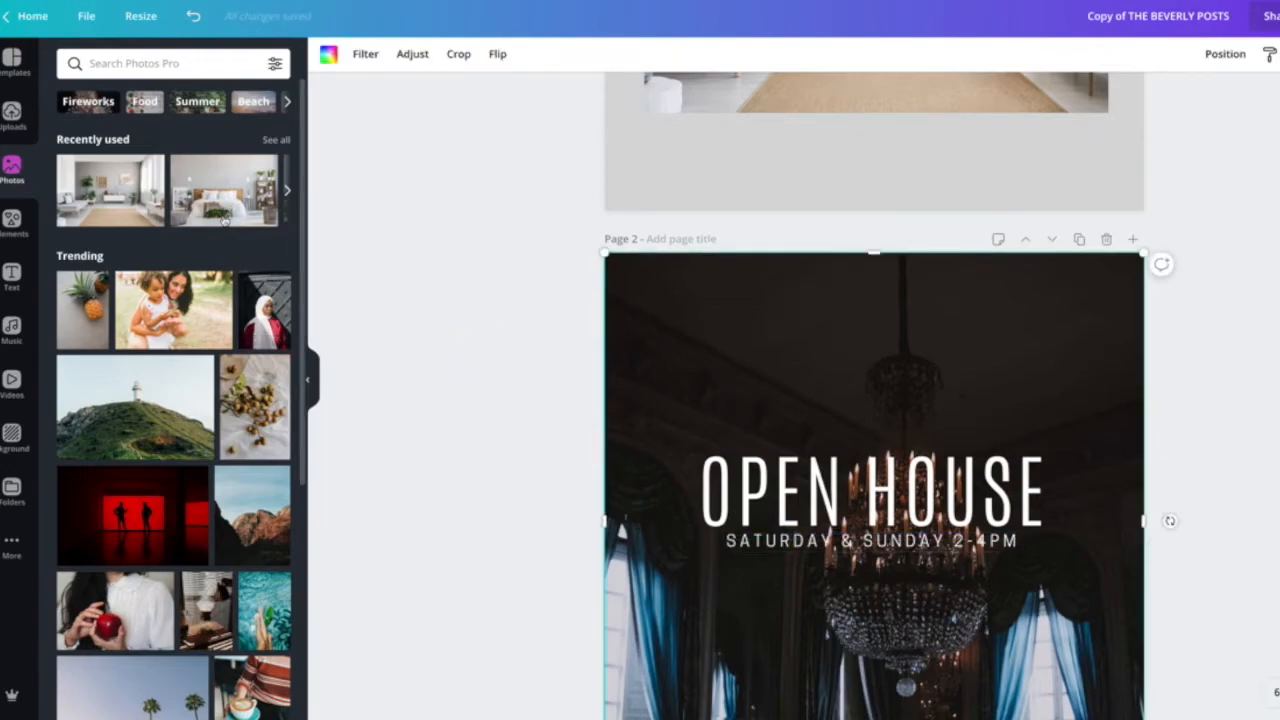
drag(218, 208, 659, 340)
click(457, 376)
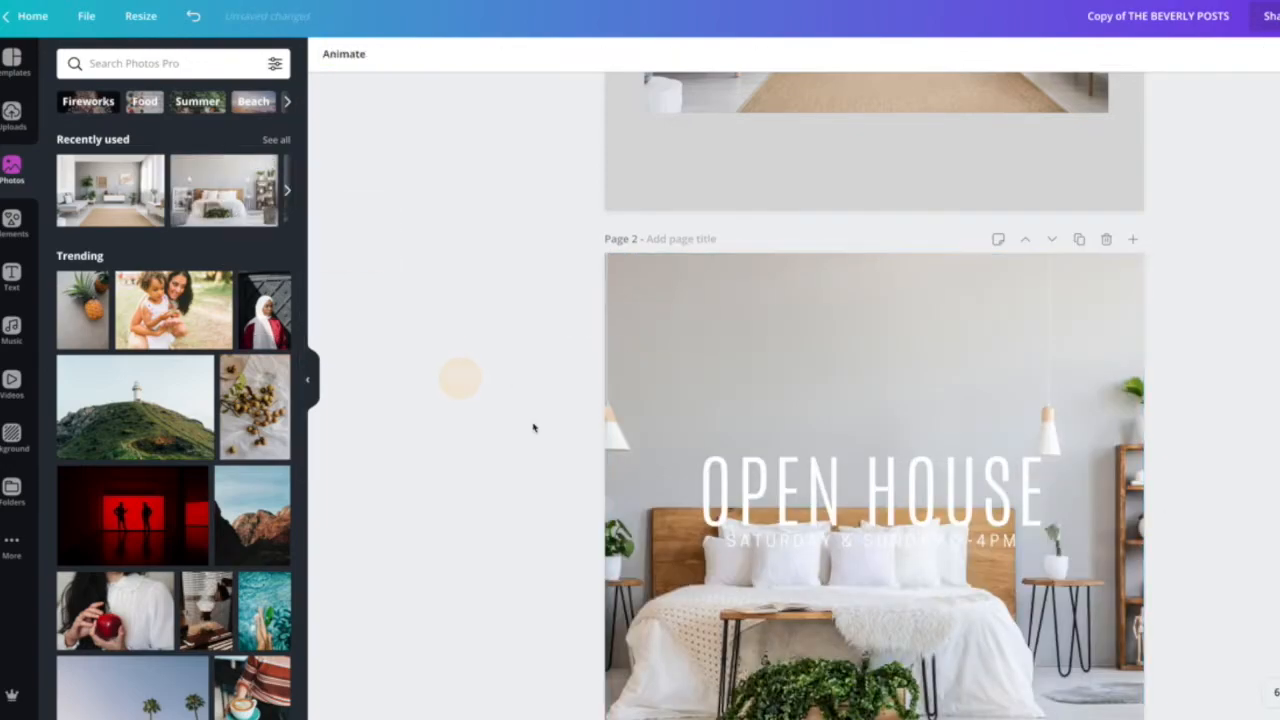
Move the OPEN HOUSE heading and subtitle together to the upper left of page 2.
scroll(555, 424, down, 3)
click(840, 268)
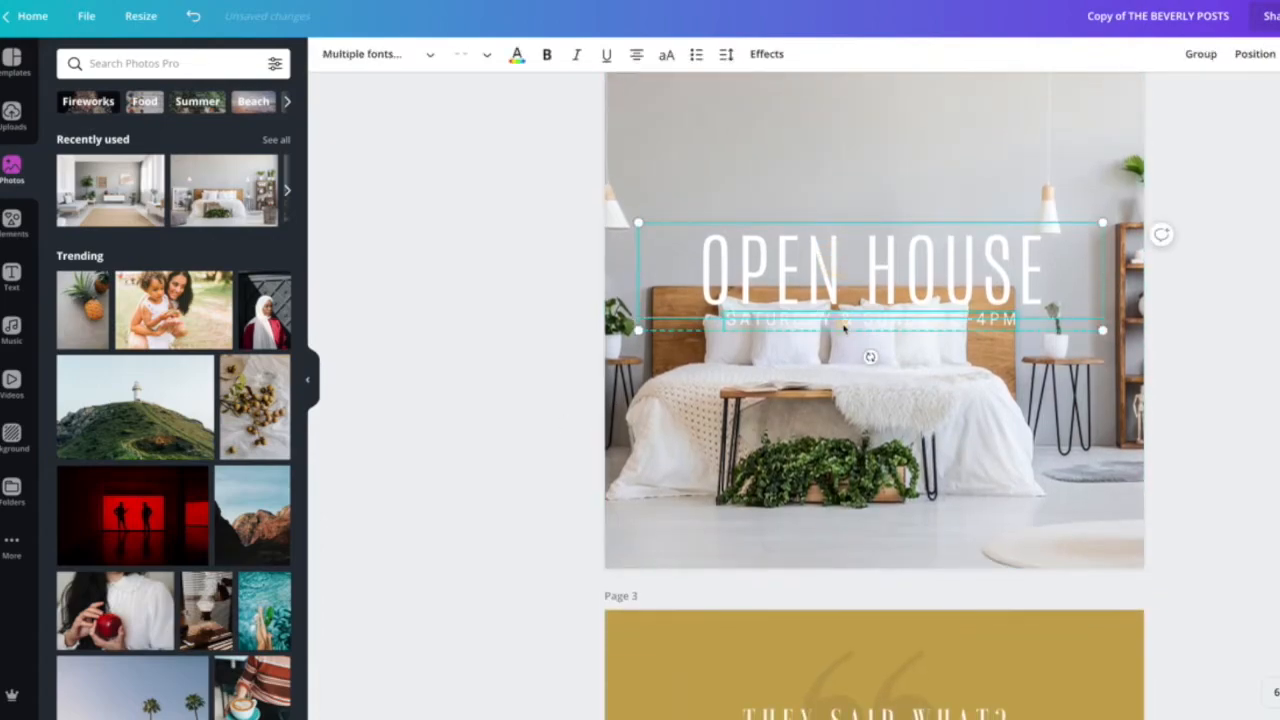
drag(845, 274, 834, 165)
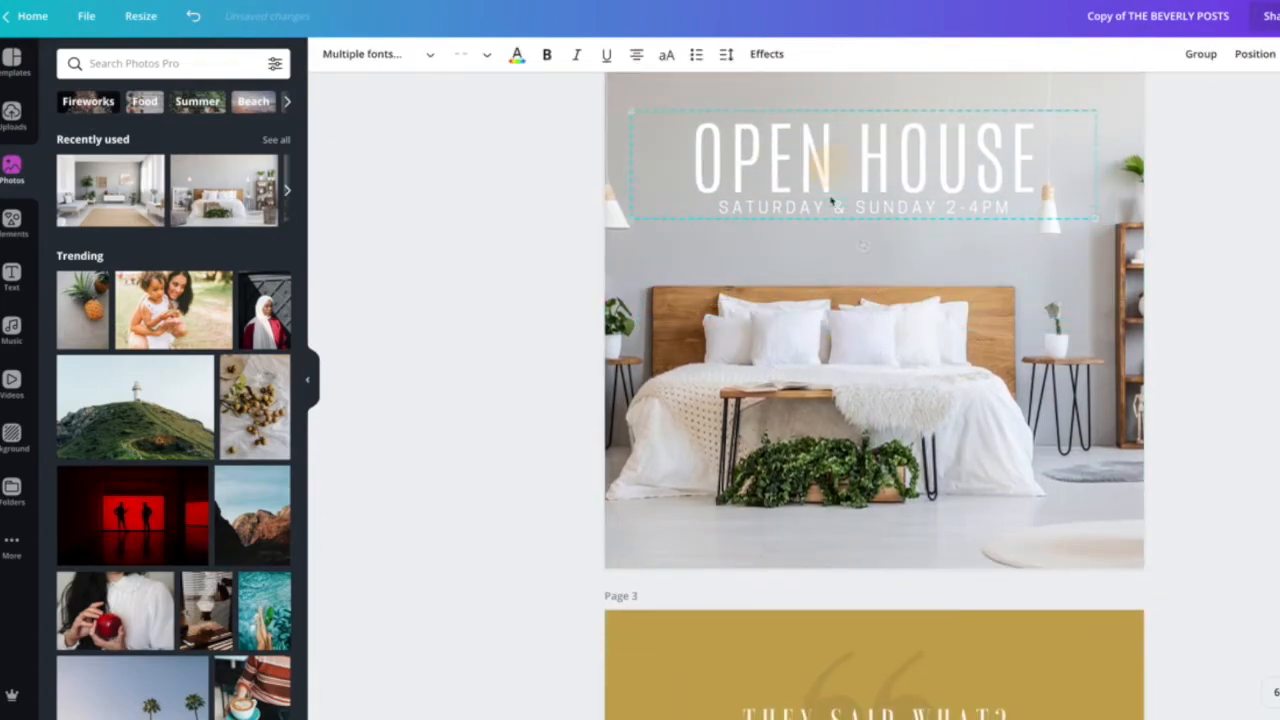
scroll(832, 200, up, 1)
drag(845, 212, 762, 204)
click(549, 380)
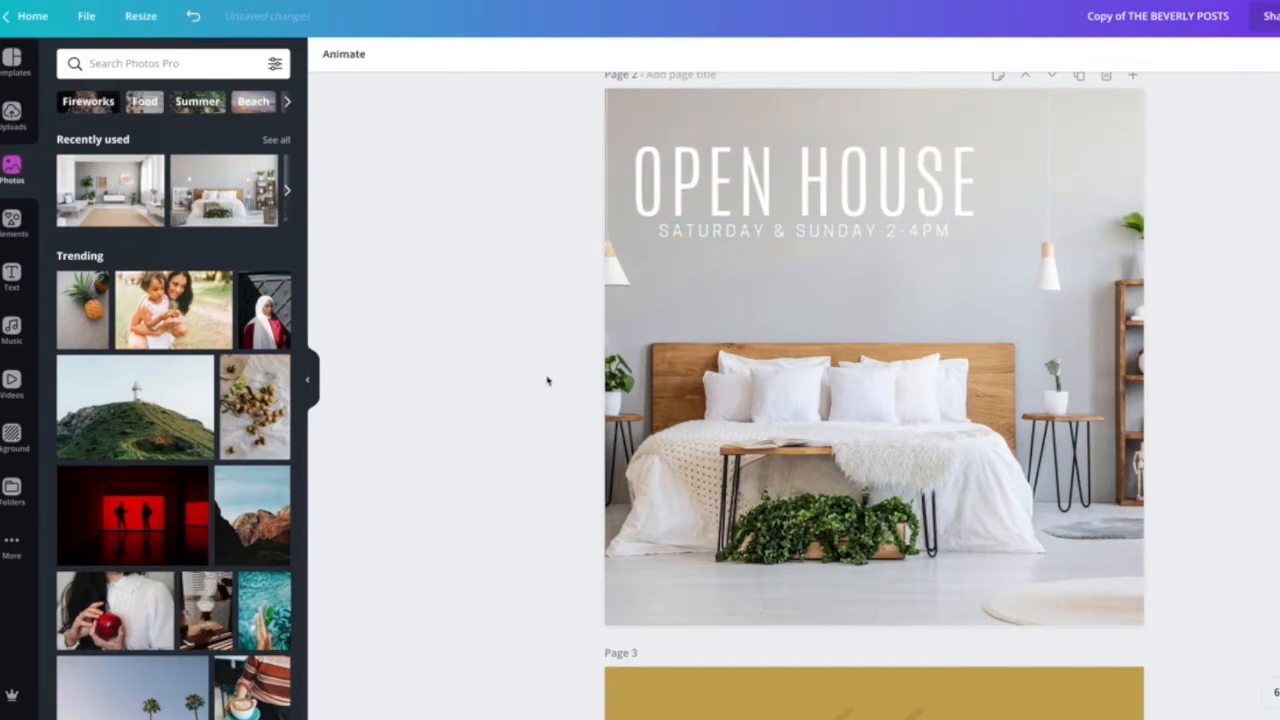
Recolour page 3's gold background to dark grey from the document colours.
scroll(547, 380, up, 1)
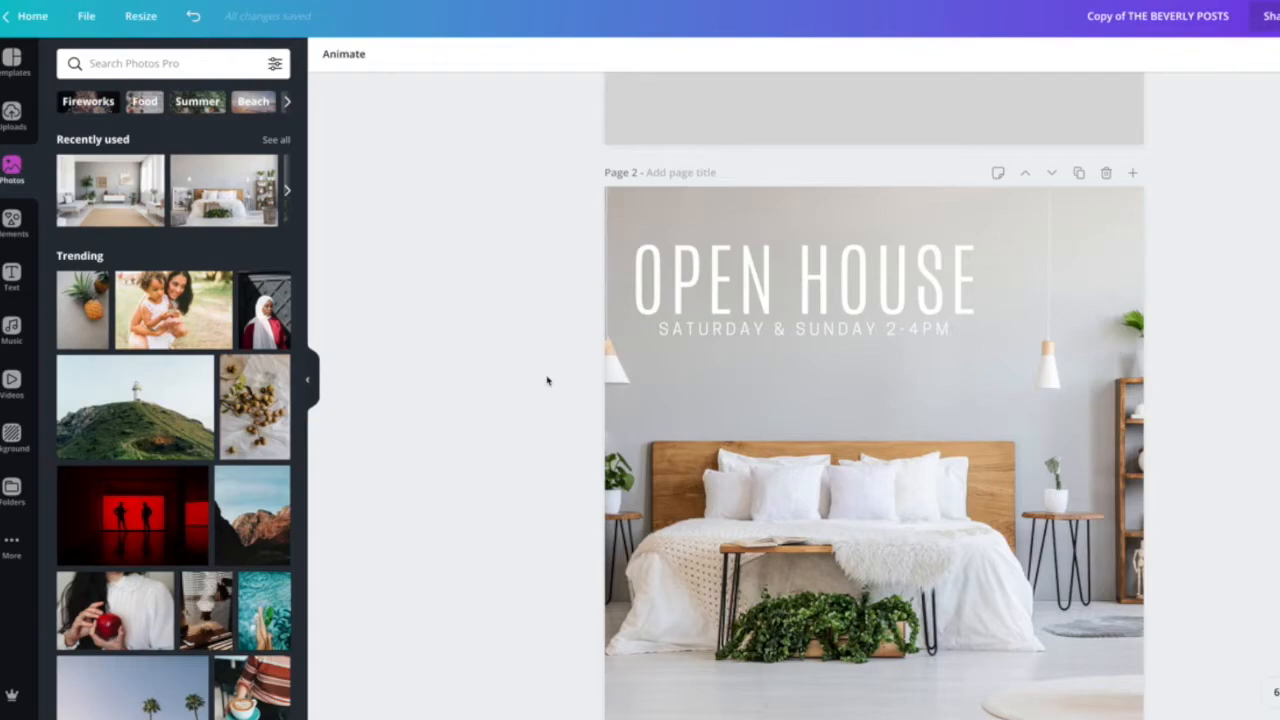
scroll(837, 374, down, 1)
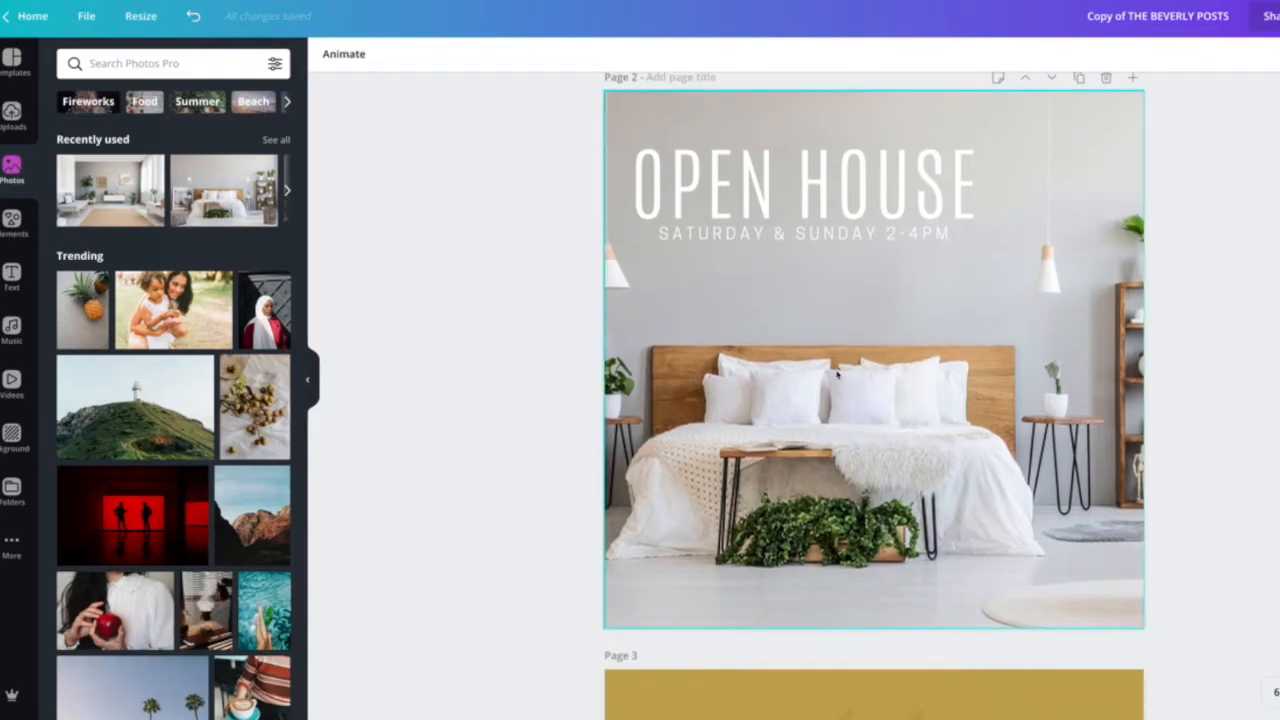
scroll(829, 370, down, 1)
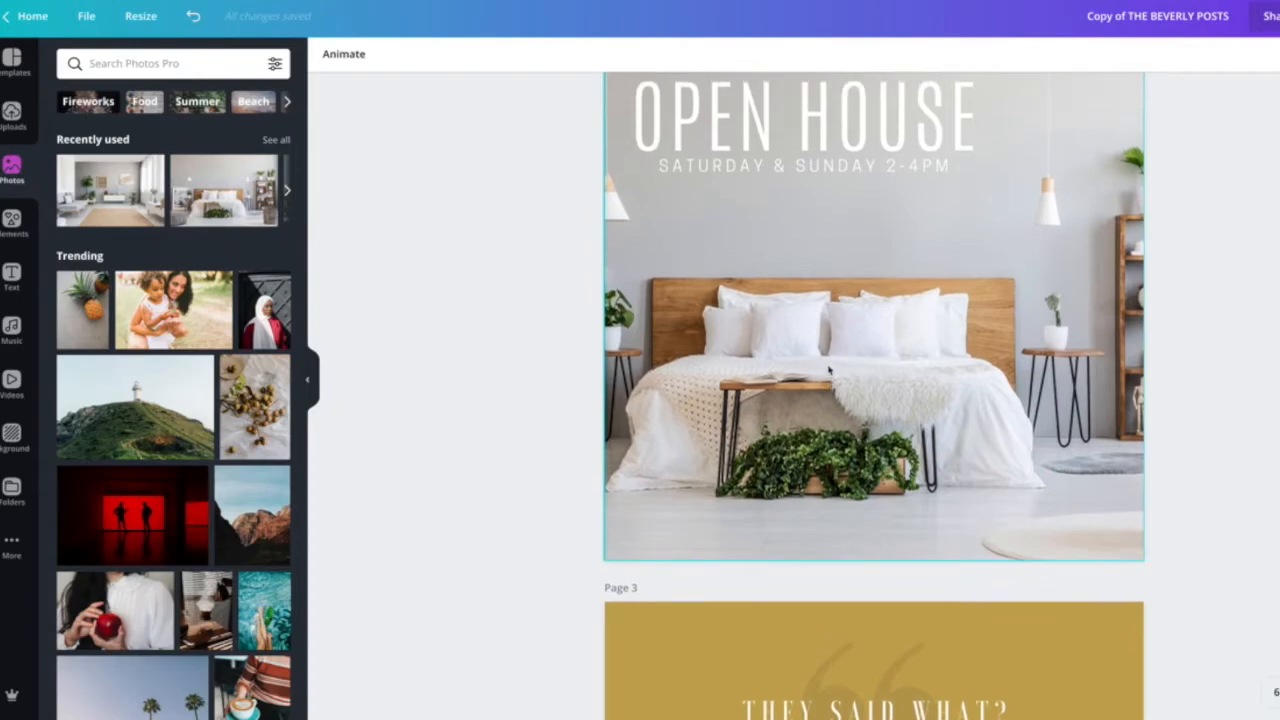
scroll(829, 370, down, 1)
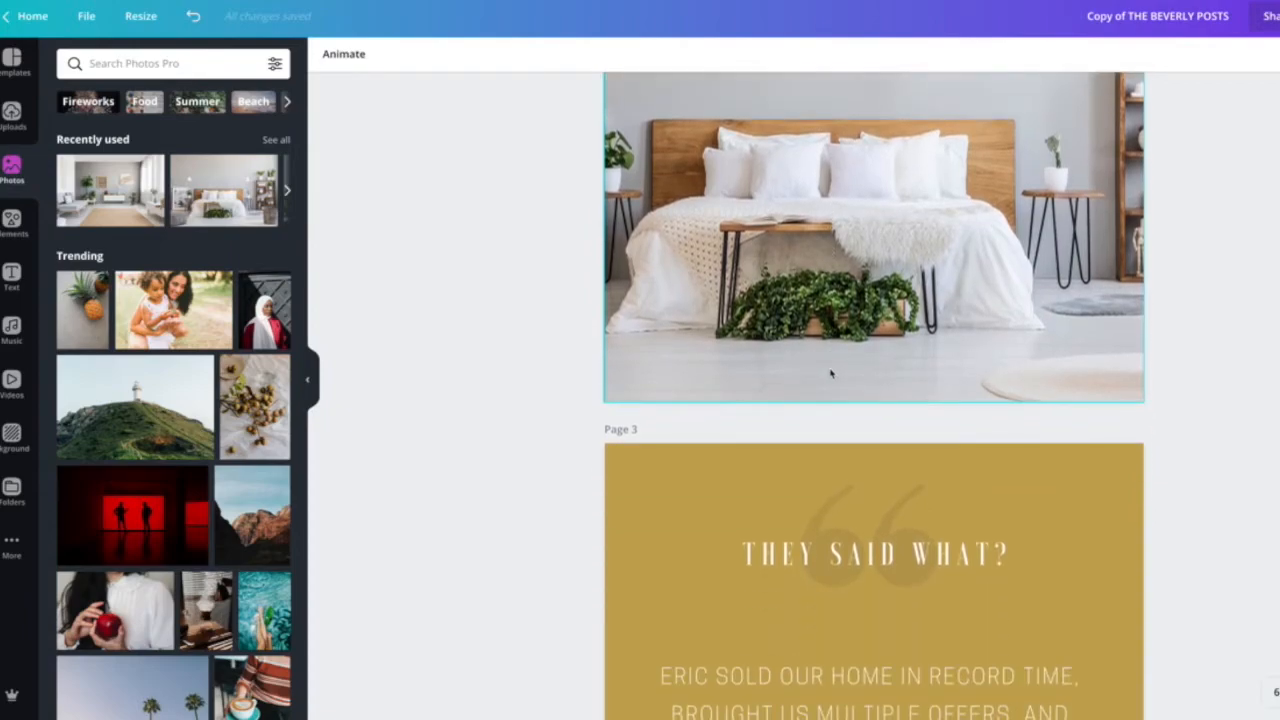
scroll(830, 373, down, 1)
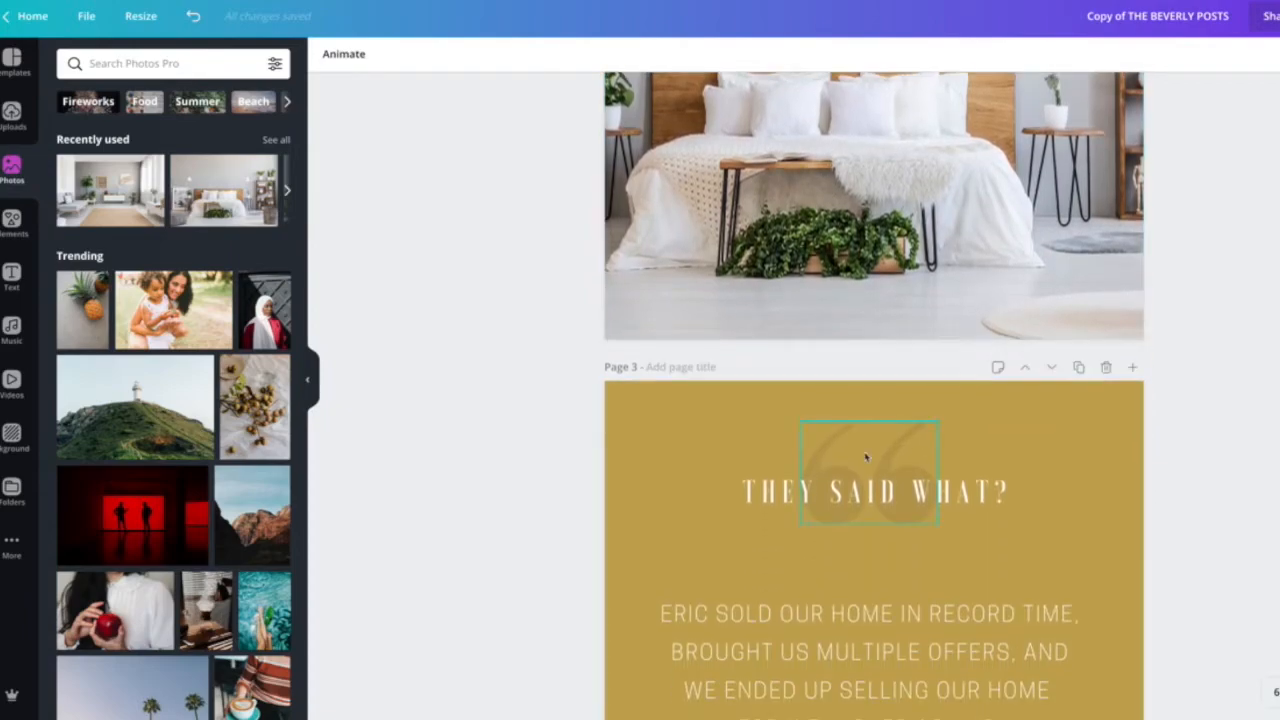
scroll(866, 456, up, 2)
scroll(866, 456, down, 2)
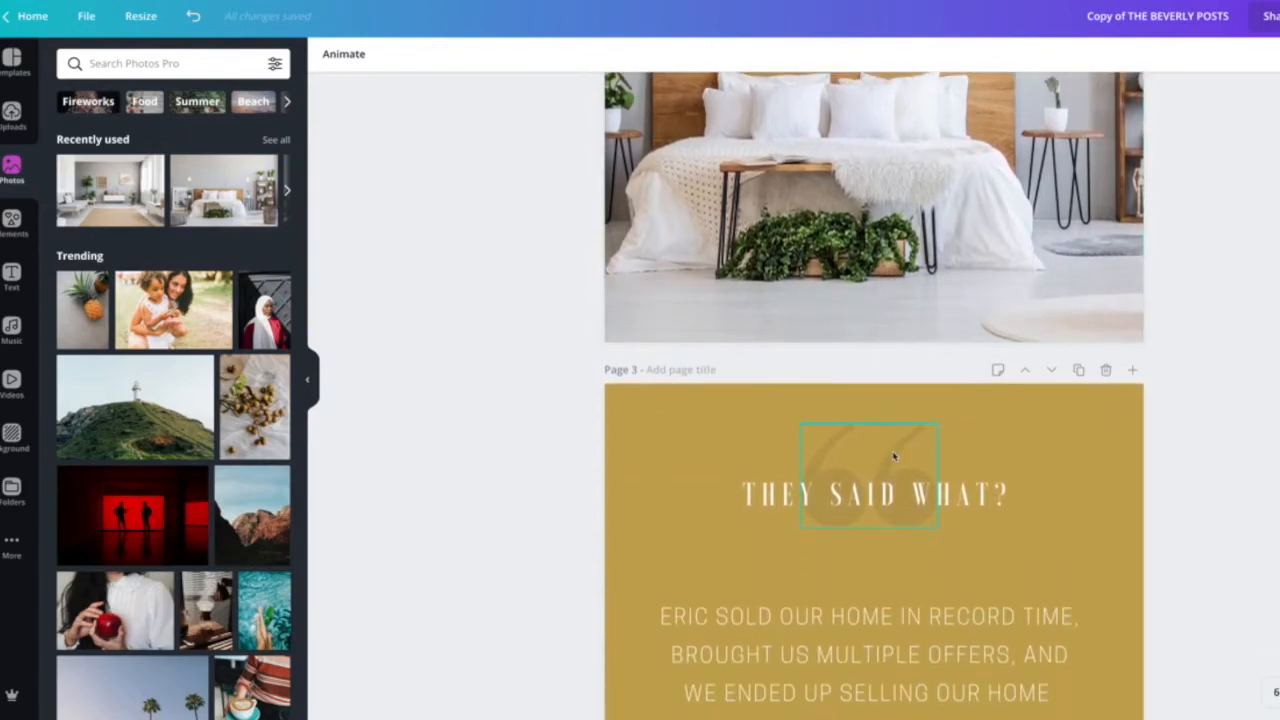
click(892, 461)
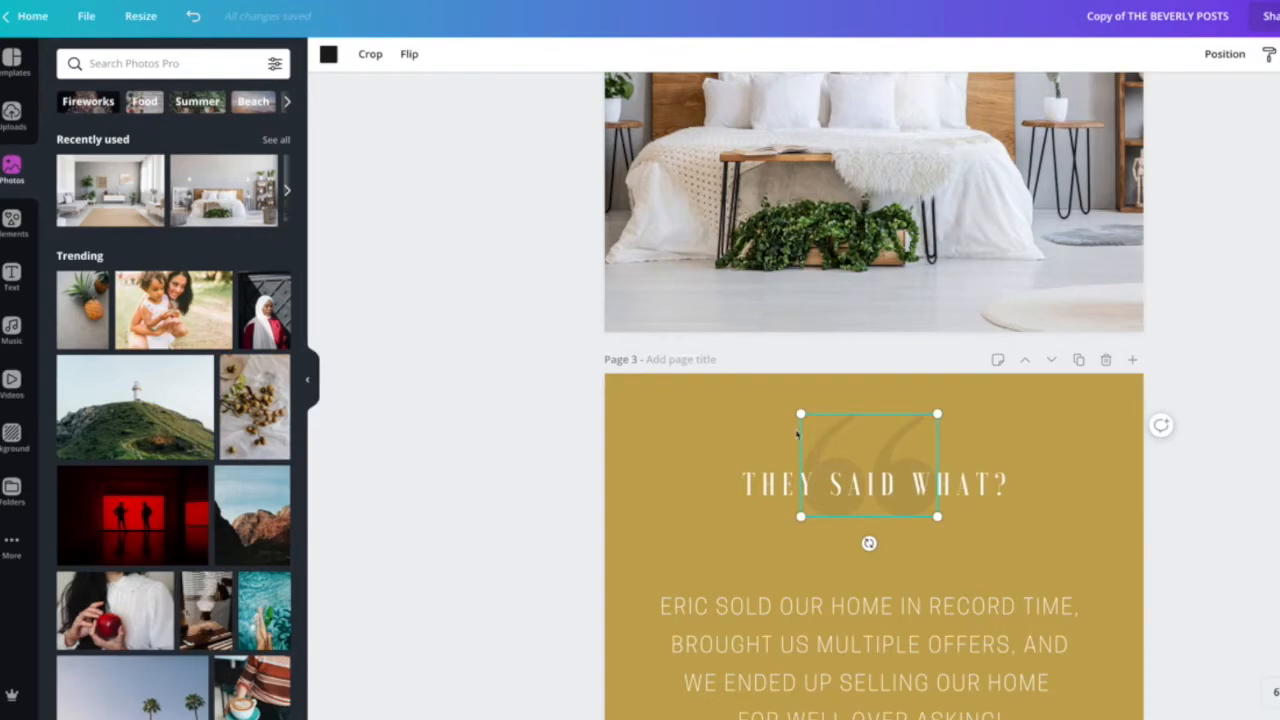
click(688, 416)
click(326, 53)
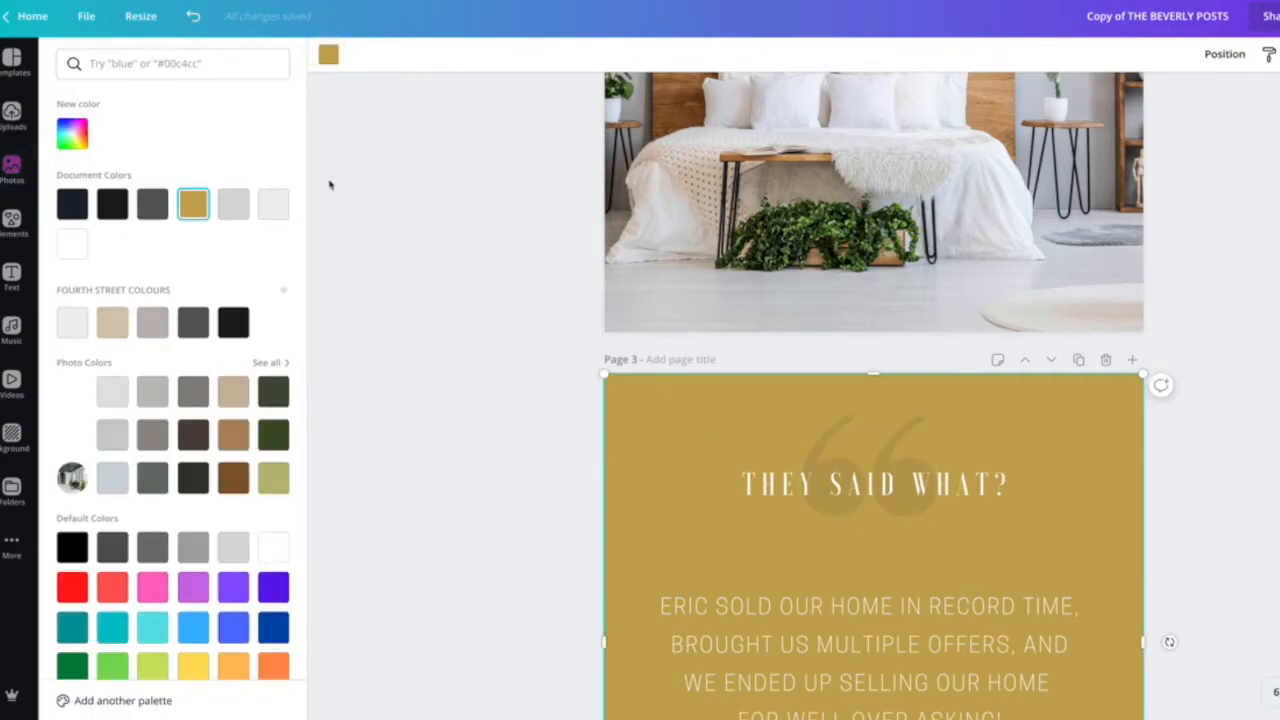
click(152, 203)
click(479, 295)
Change the quotation-mark graphic to light grey and move it to page 3's upper left corner.
click(825, 455)
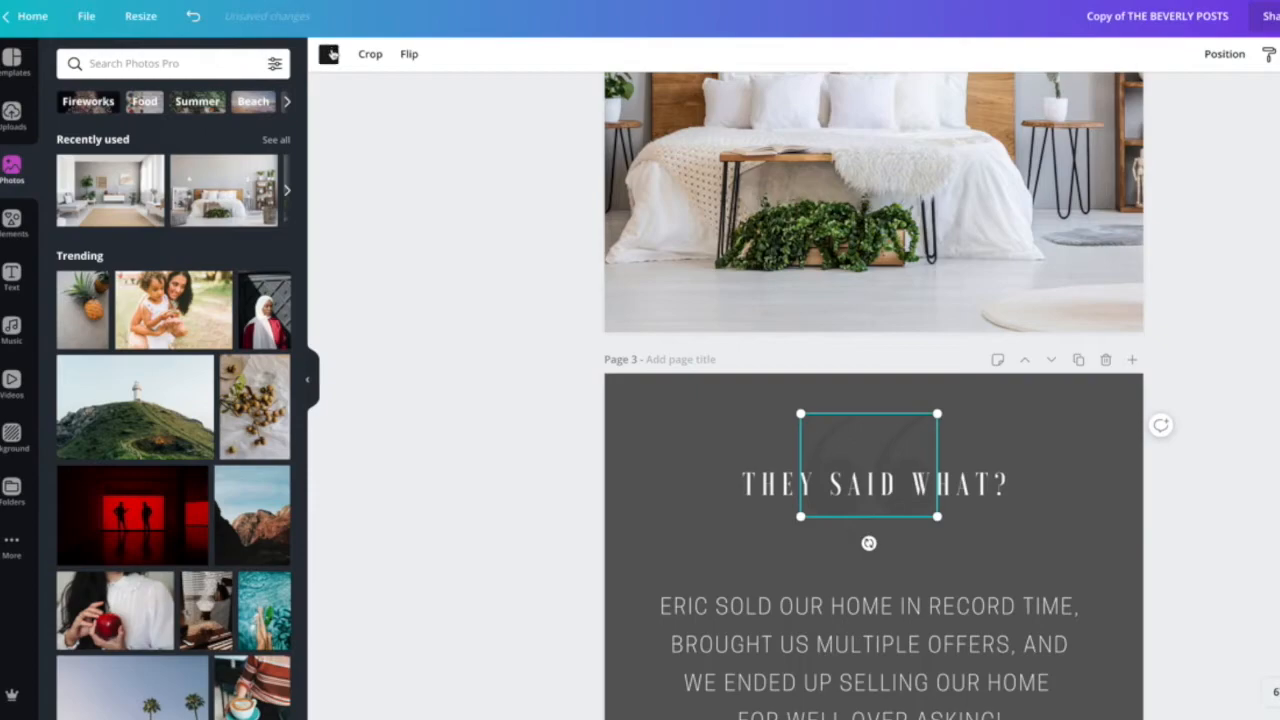
click(328, 54)
click(273, 204)
click(469, 343)
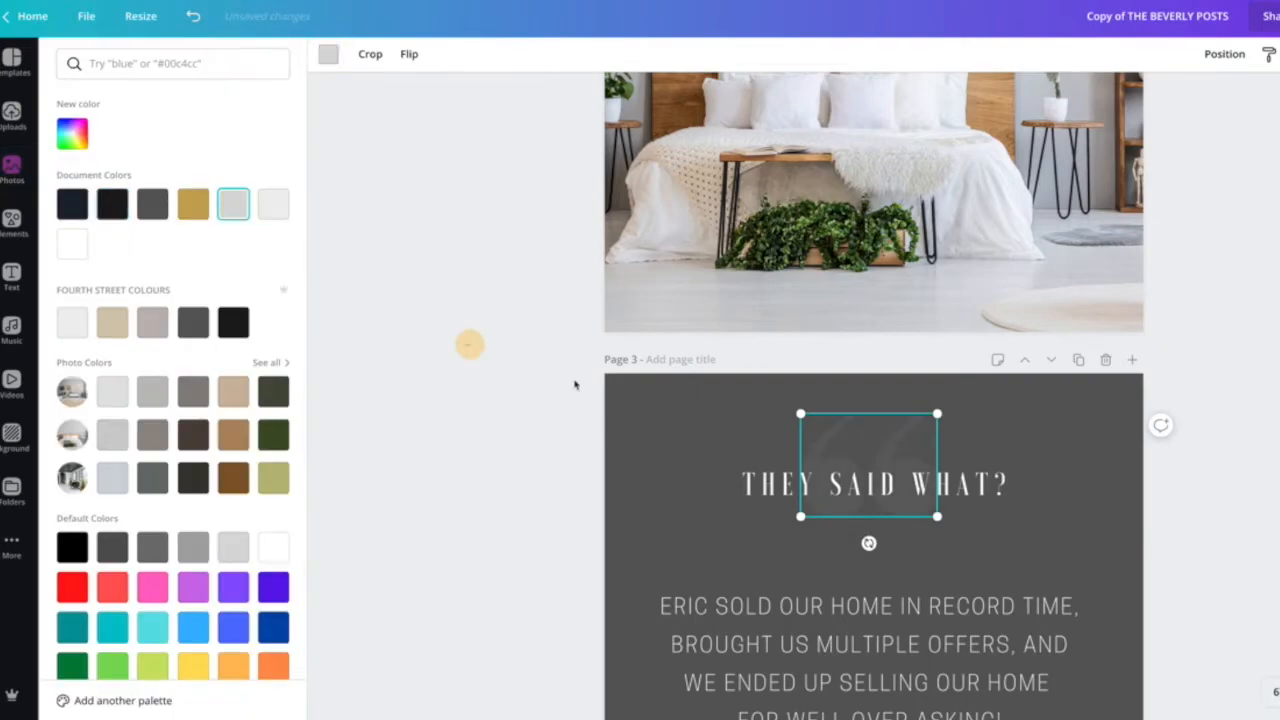
drag(829, 442, 663, 423)
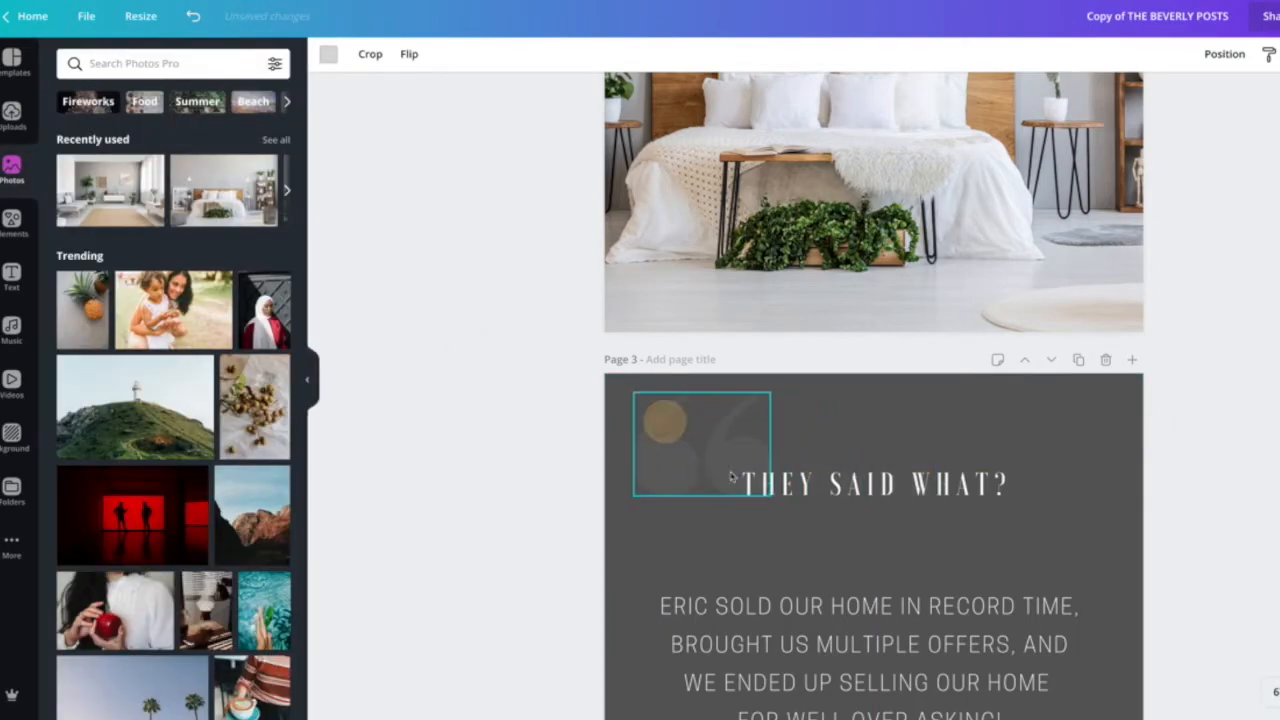
Move the THEY SAID WHAT? heading left and set its font to Antonio Light.
drag(866, 484, 765, 528)
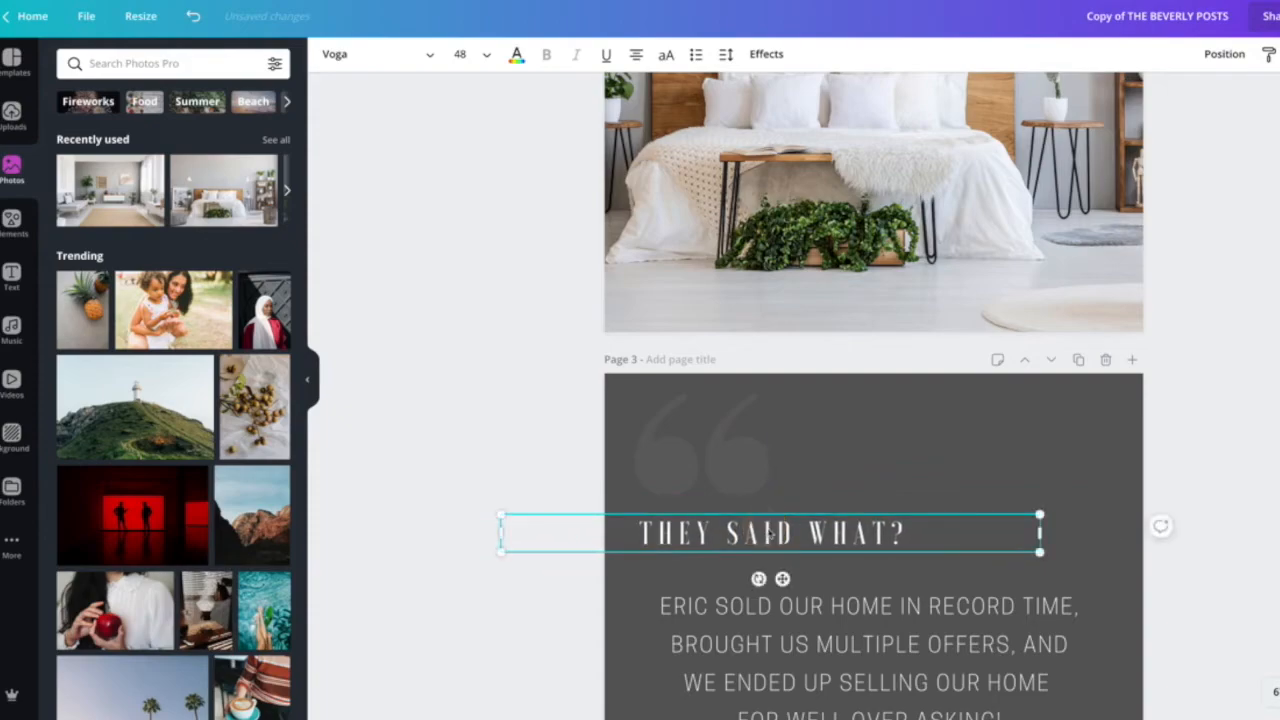
triple_click(765, 528)
click(430, 54)
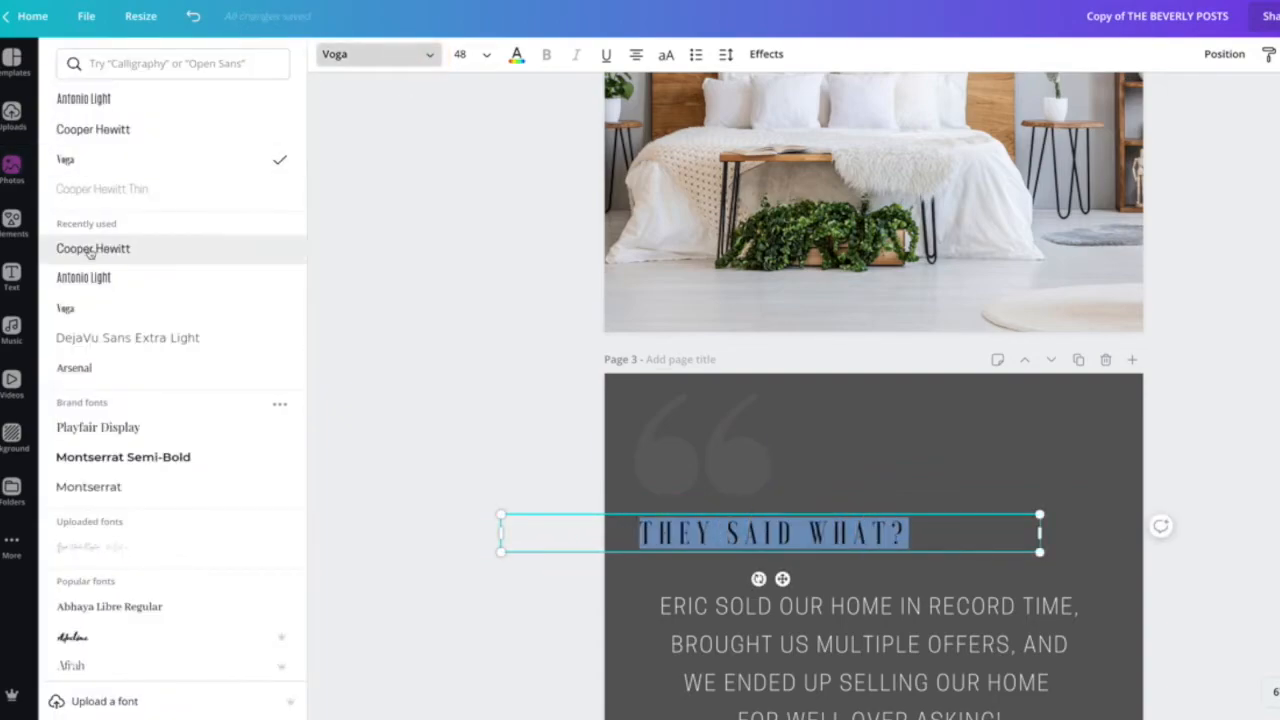
click(80, 277)
click(435, 405)
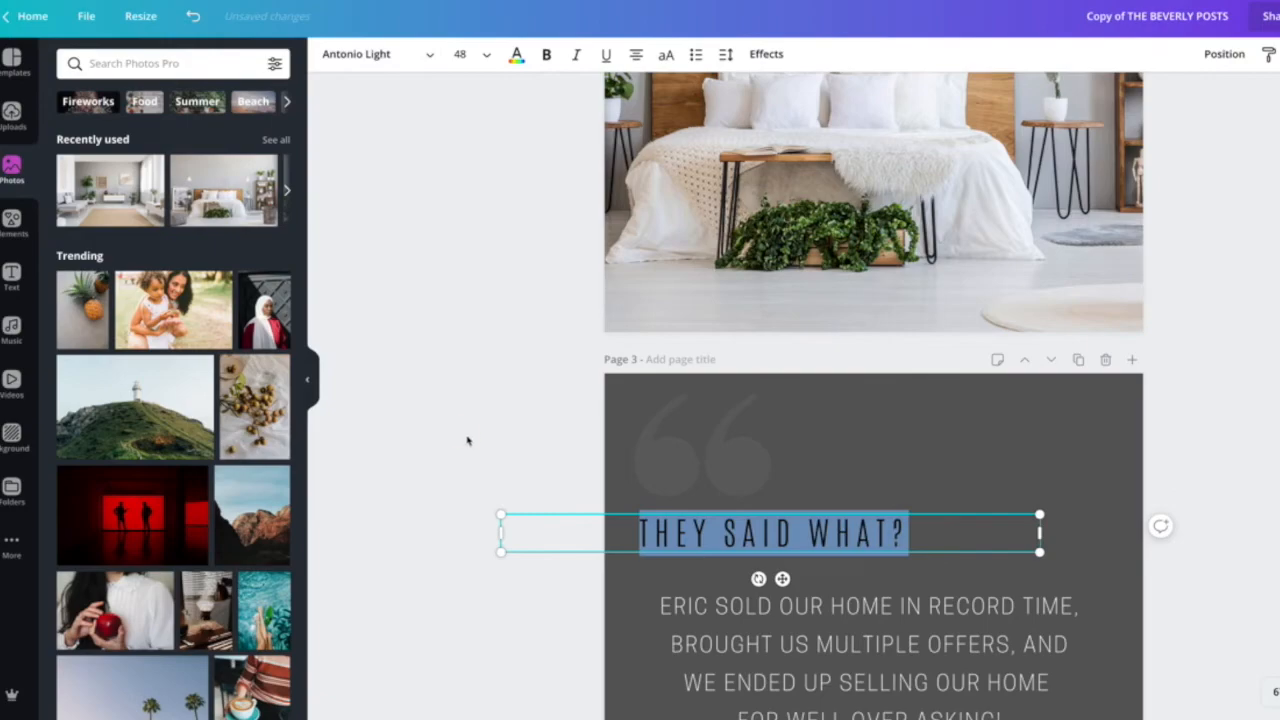
click(466, 435)
Shift the testimonial paragraph under the heading and left-align it.
click(811, 625)
drag(848, 637, 828, 625)
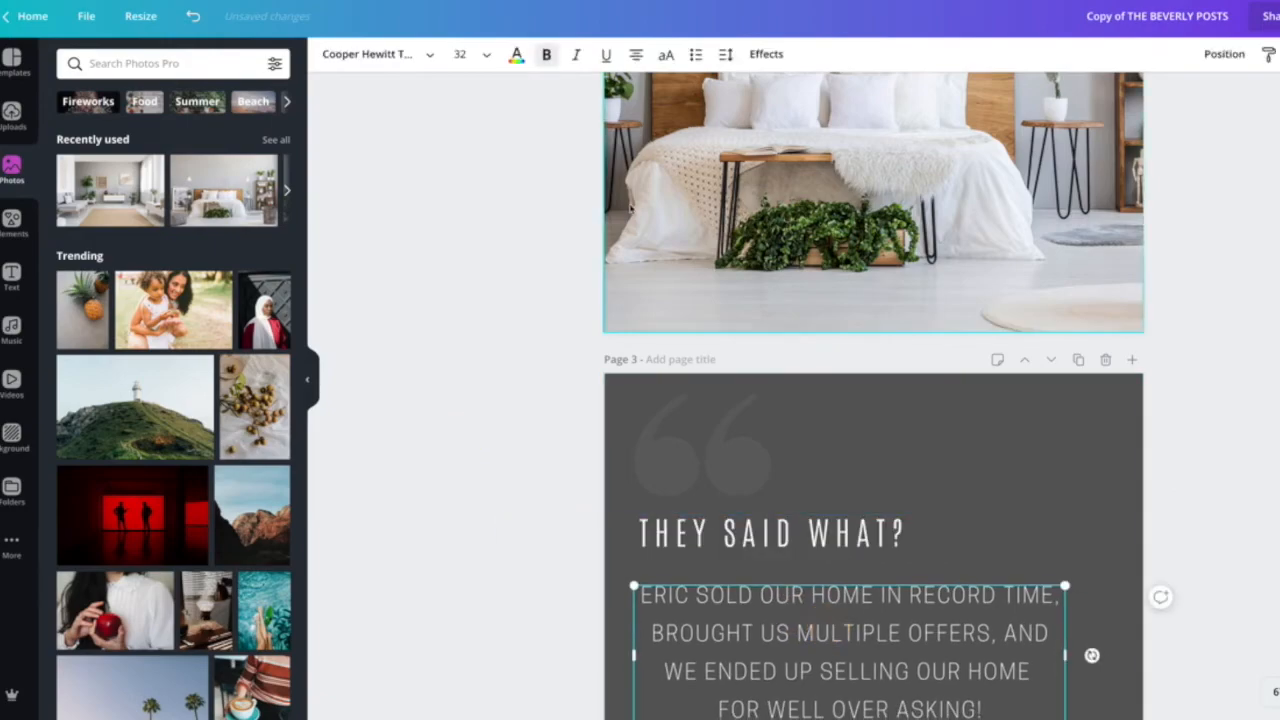
click(635, 54)
click(531, 391)
Enlarge the THEY SAID WHAT? heading and reposition it above the testimonial paragraph.
scroll(530, 393, down, 3)
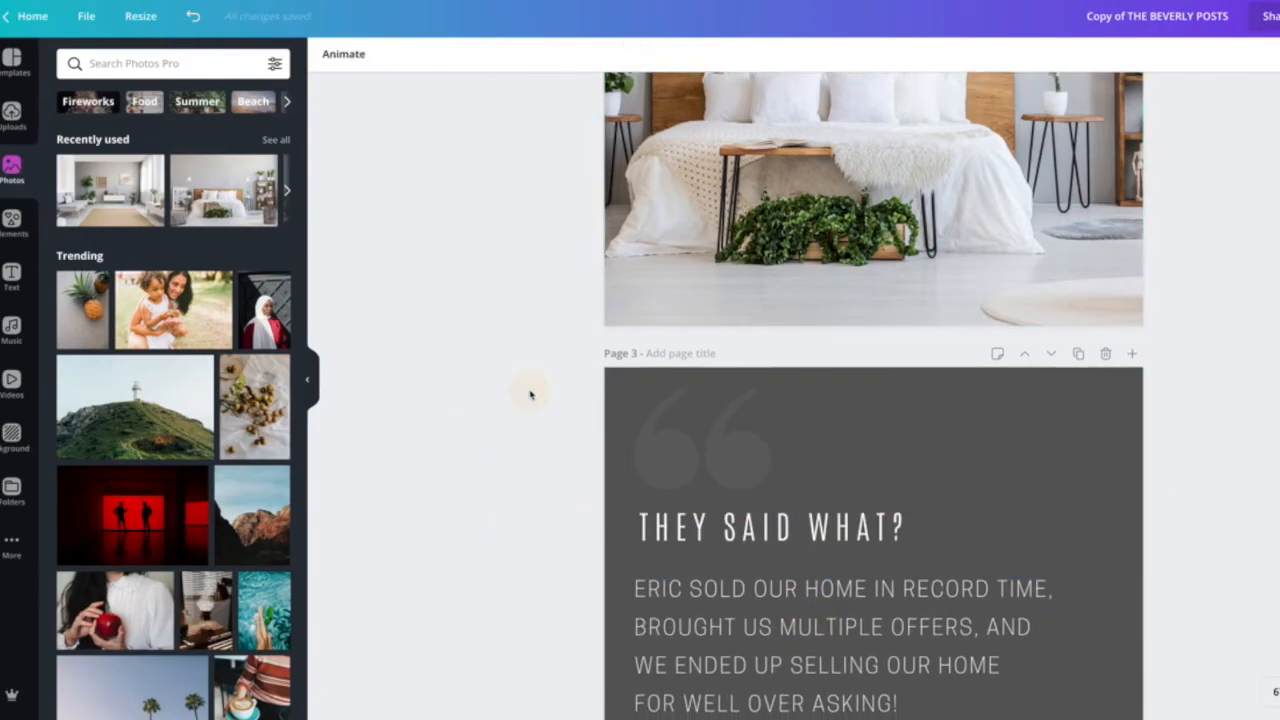
click(747, 364)
drag(766, 318, 769, 344)
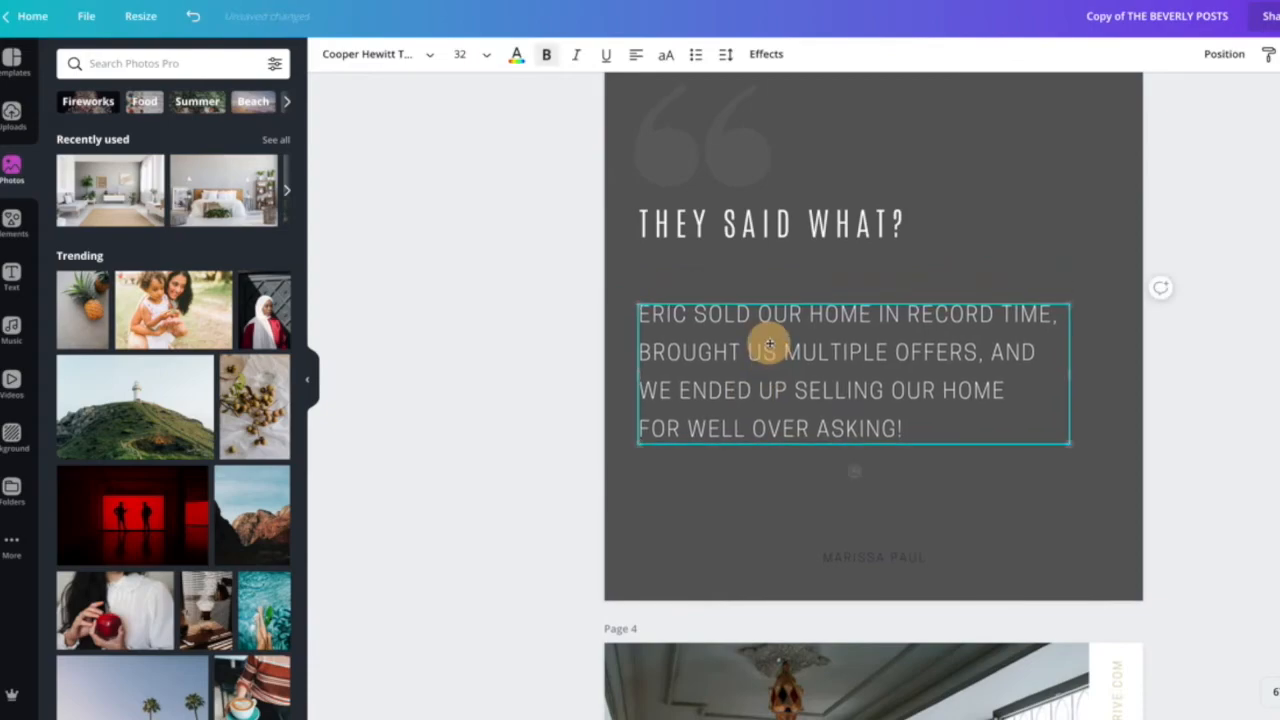
click(759, 228)
drag(1039, 243, 1123, 279)
drag(950, 229, 927, 243)
Set the testimonial paragraph's font to Cooper Hewitt and make it bold.
click(862, 376)
double_click(858, 377)
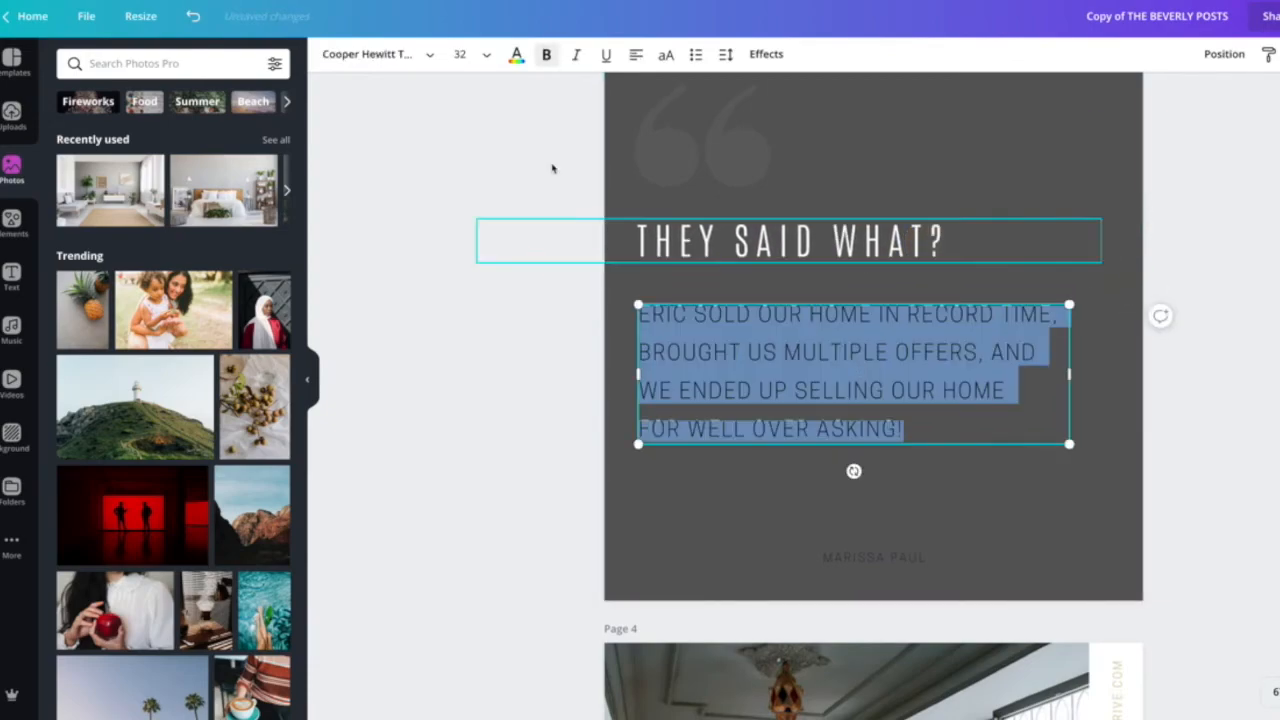
click(400, 54)
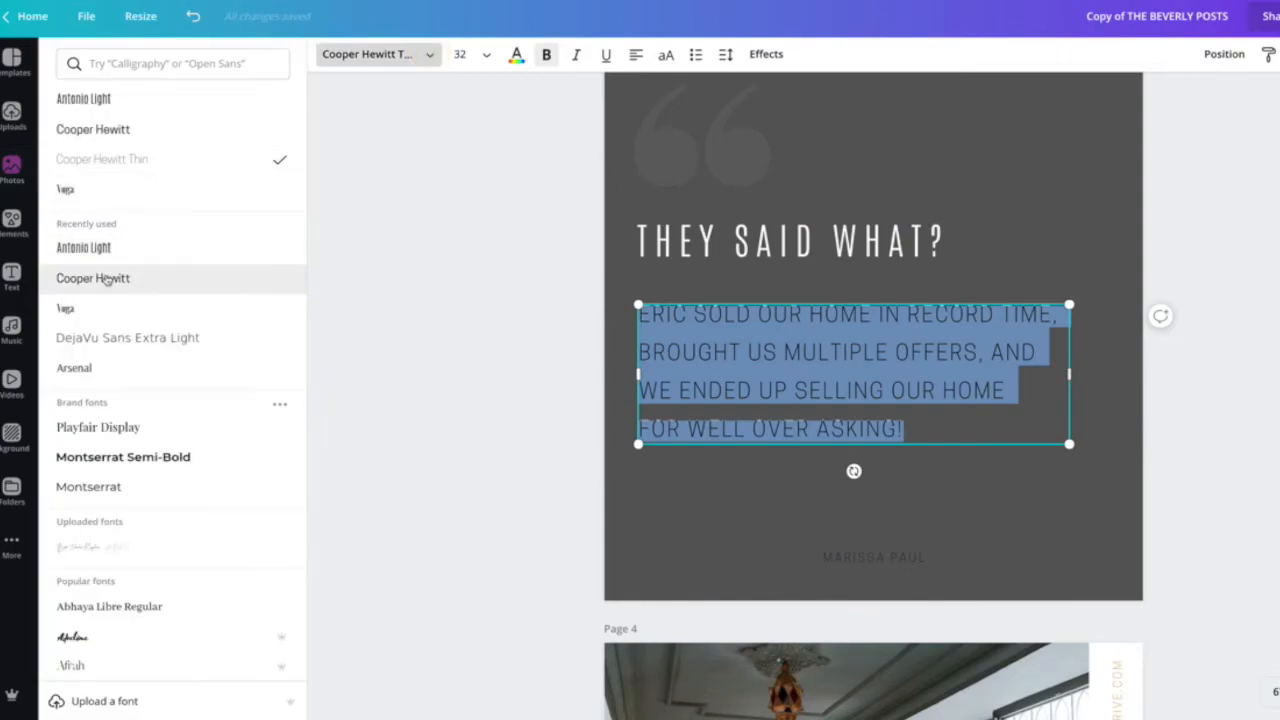
click(103, 278)
click(546, 54)
click(526, 274)
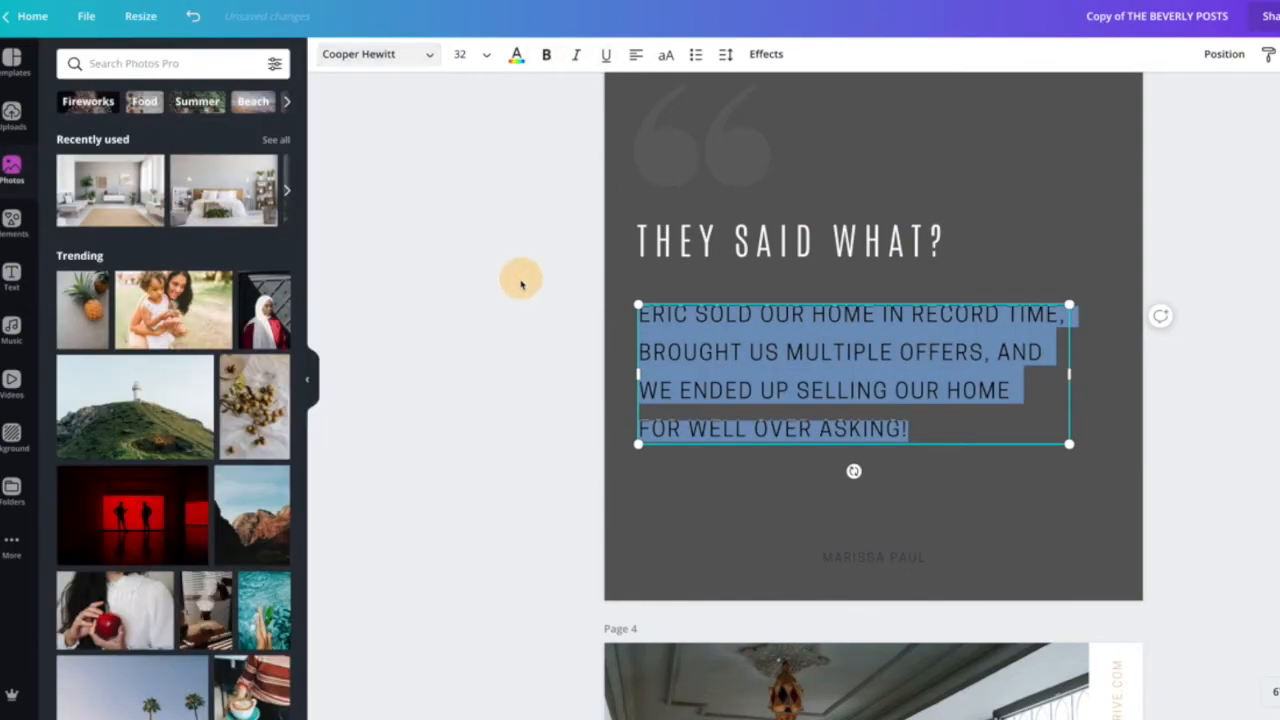
Nudge the testimonial paragraph slightly upward beneath the heading.
click(789, 390)
click(533, 376)
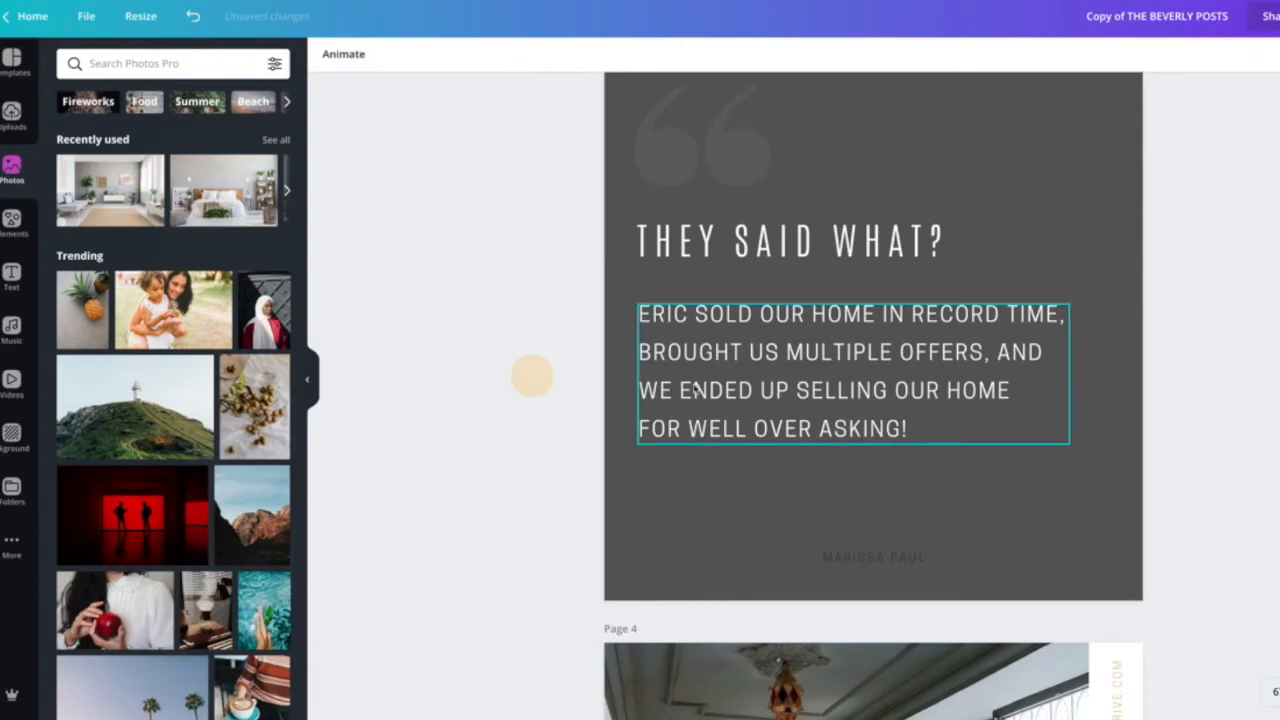
click(791, 356)
drag(743, 375, 738, 367)
Move the attribution line under the testimonial paragraph and retype the client's name in it.
drag(848, 558, 690, 470)
double_click(652, 467)
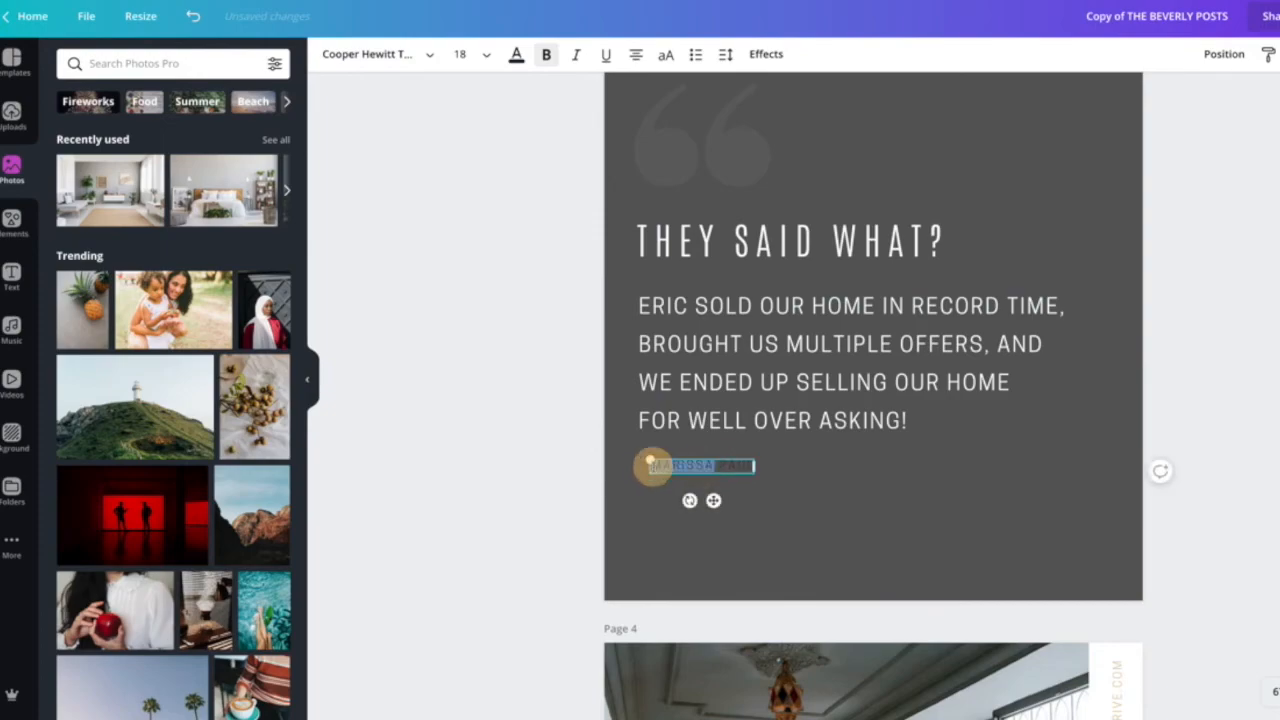
text(J)
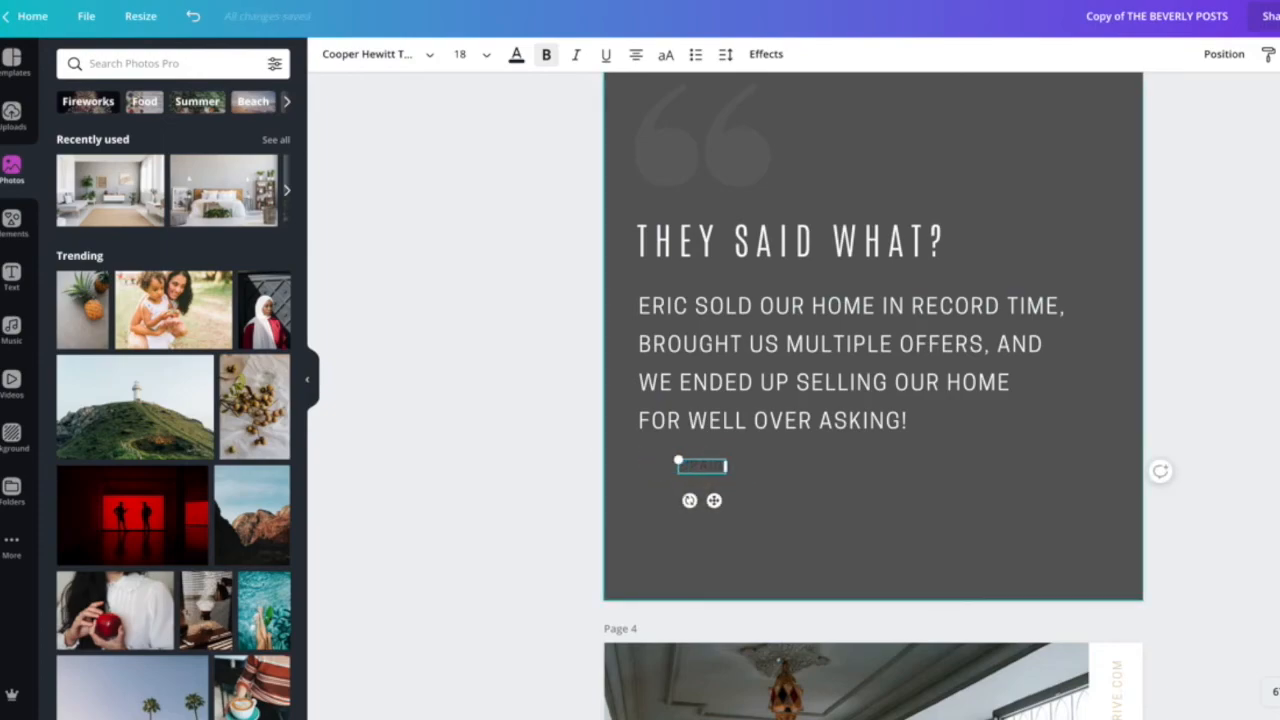
text(OHN)
key(BackSpace)
key(BackSpace)
key(BackSpace)
key(BackSpace)
text(MARISSA)
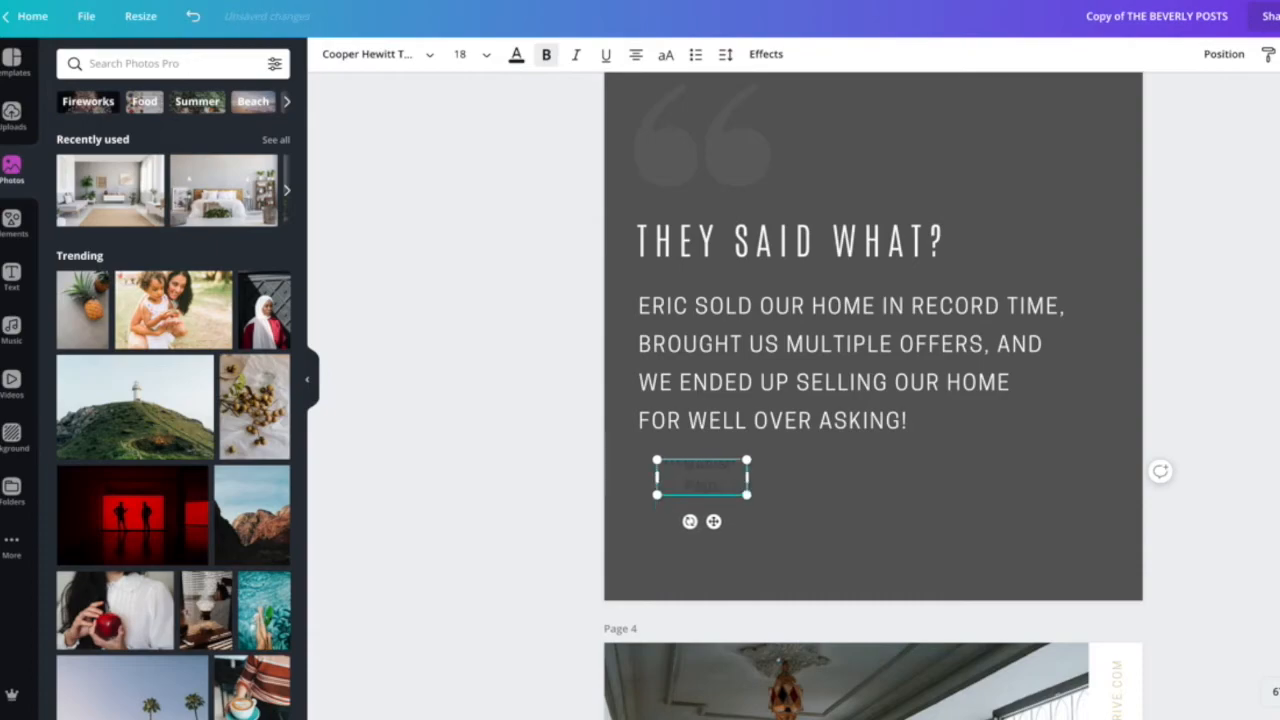
Widen the attribution text box and set its text colour to the light grey document colour.
drag(754, 478, 806, 472)
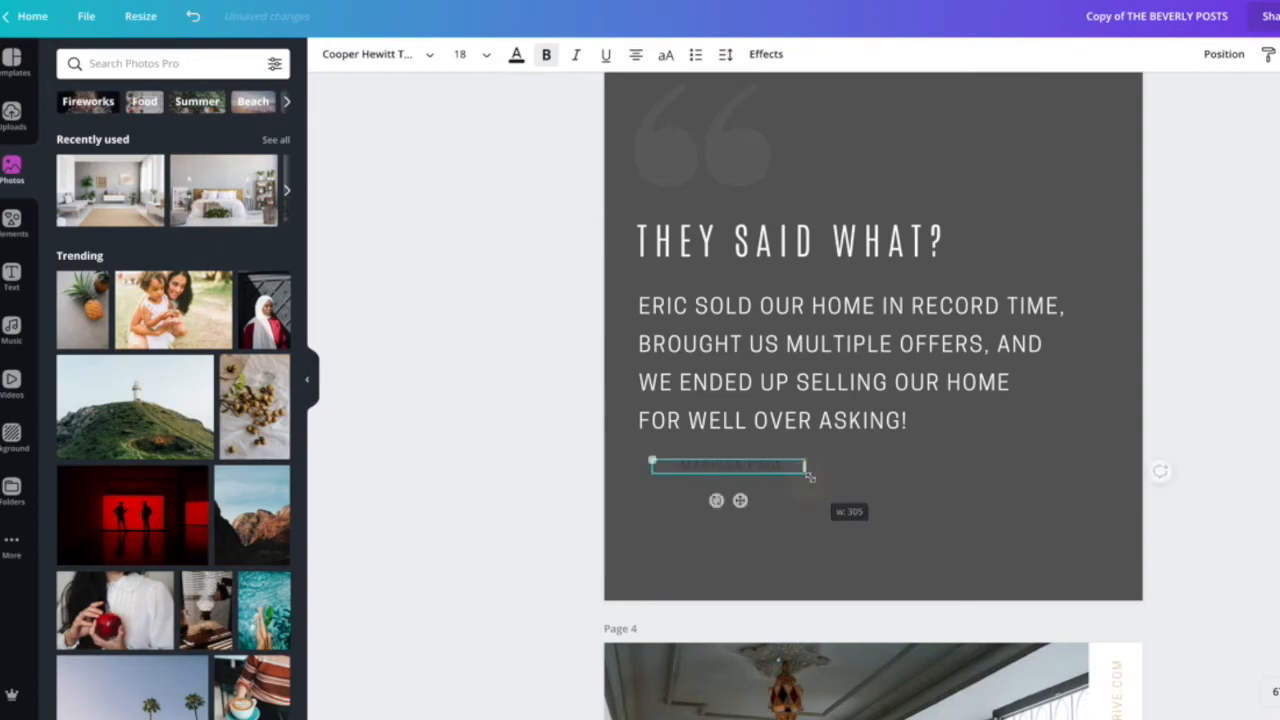
key(ctrl+a)
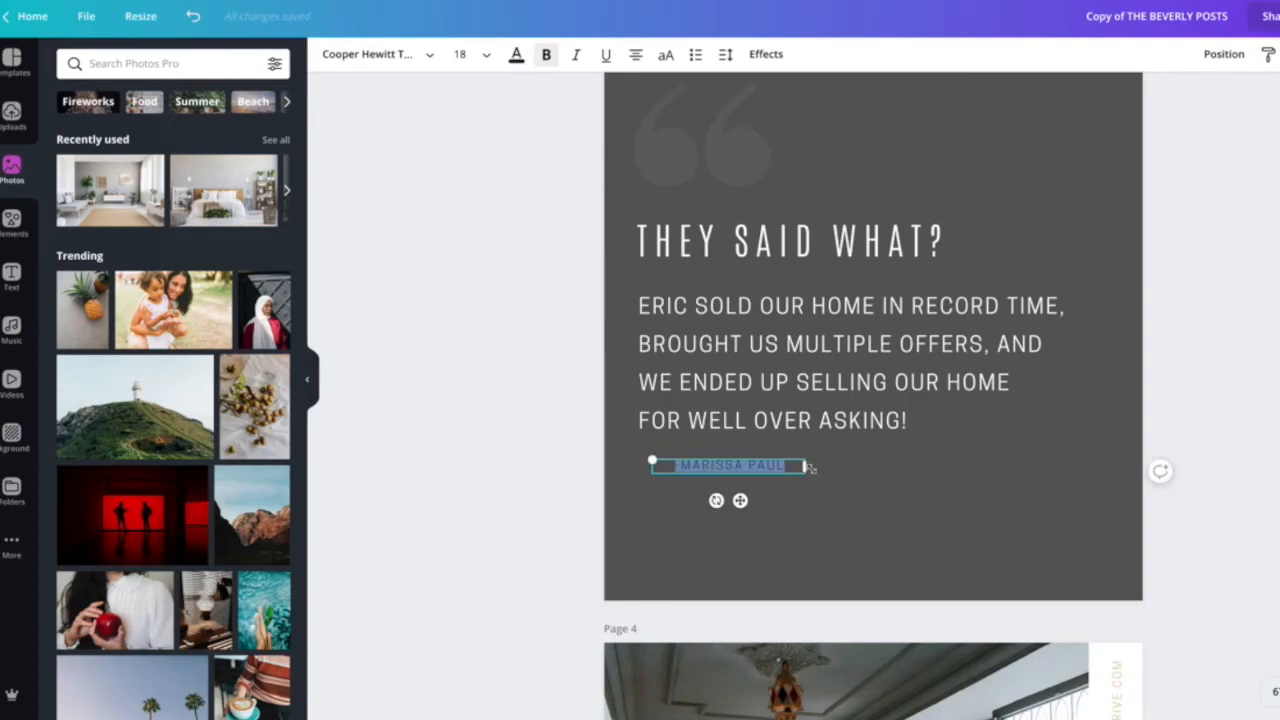
click(516, 54)
click(231, 208)
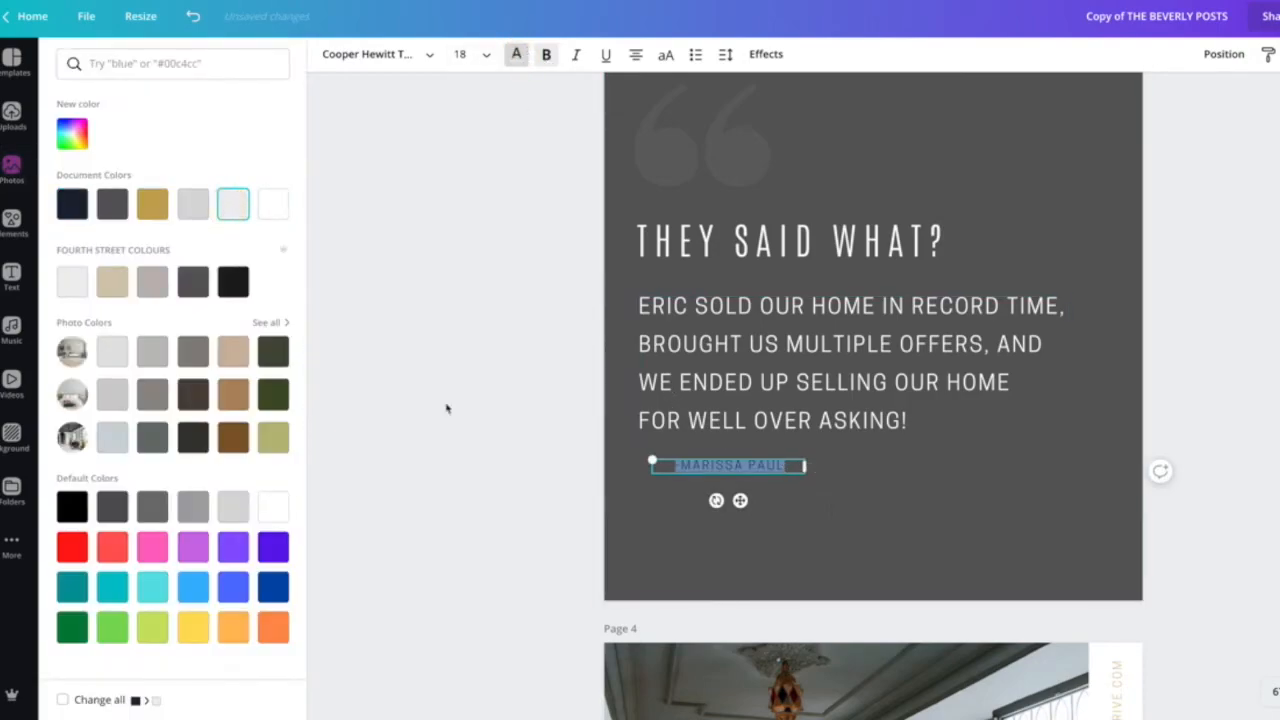
click(461, 398)
Shift the attribution left so it lines up with the testimonial paragraph.
drag(733, 507, 719, 506)
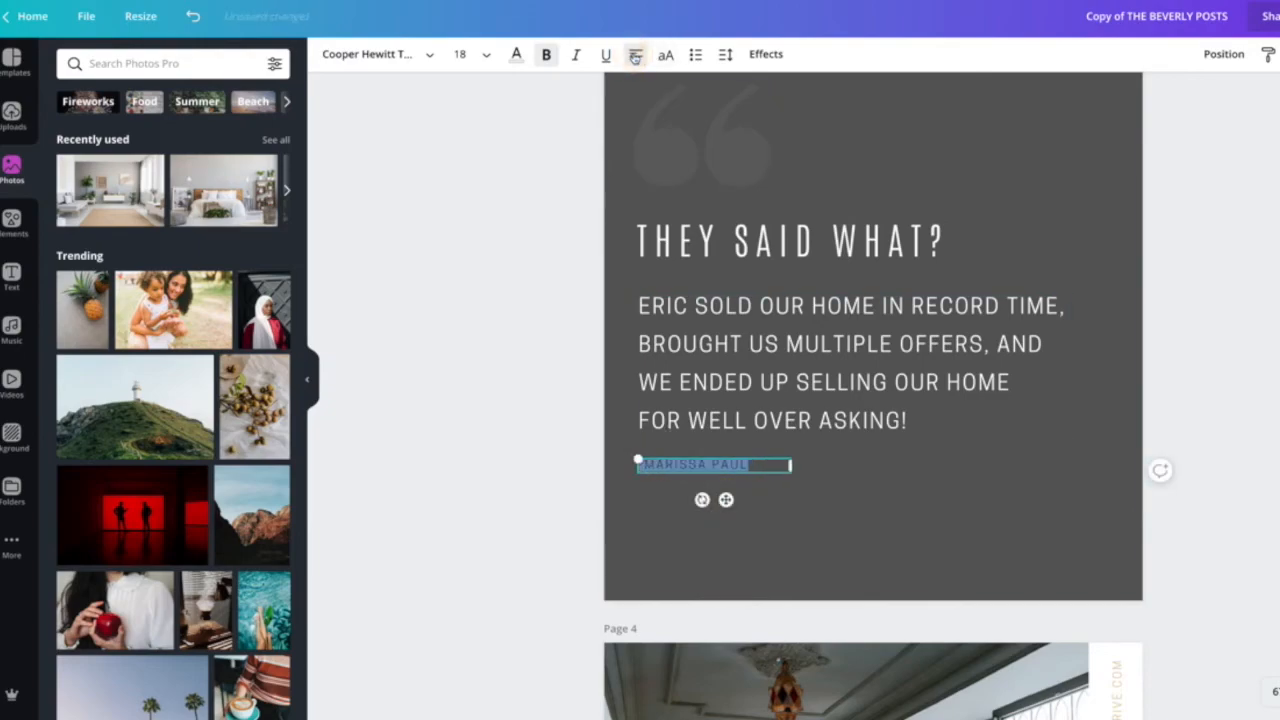
click(469, 394)
click(650, 464)
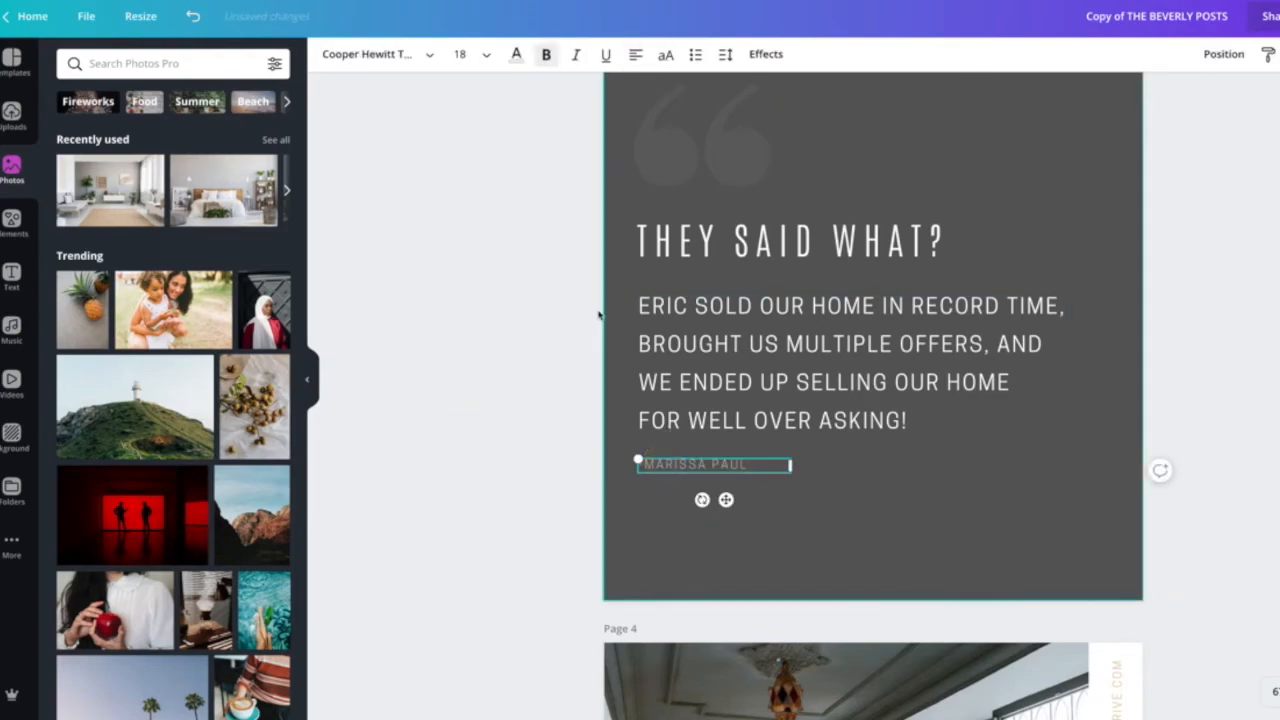
Set the attribution's font to Cooper Hewitt and turn bold off.
click(403, 53)
click(135, 130)
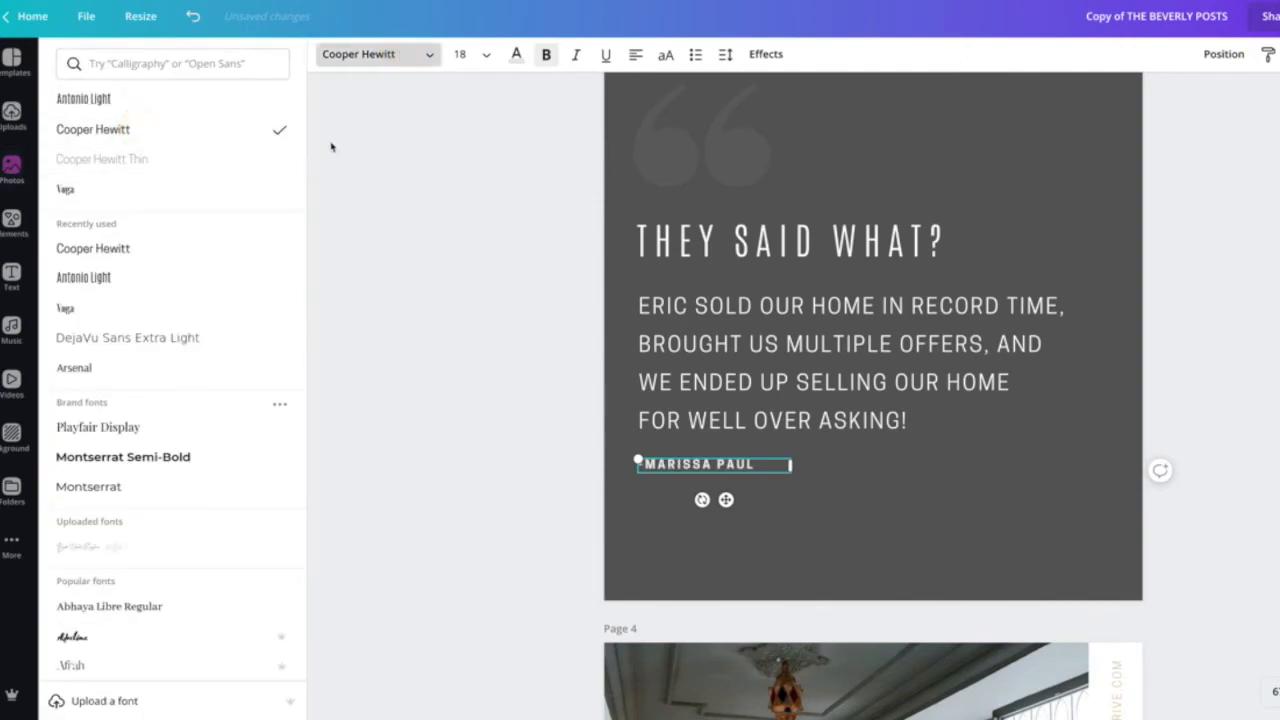
click(548, 54)
Add a dash before the attribution name and lower the line slightly.
click(632, 470)
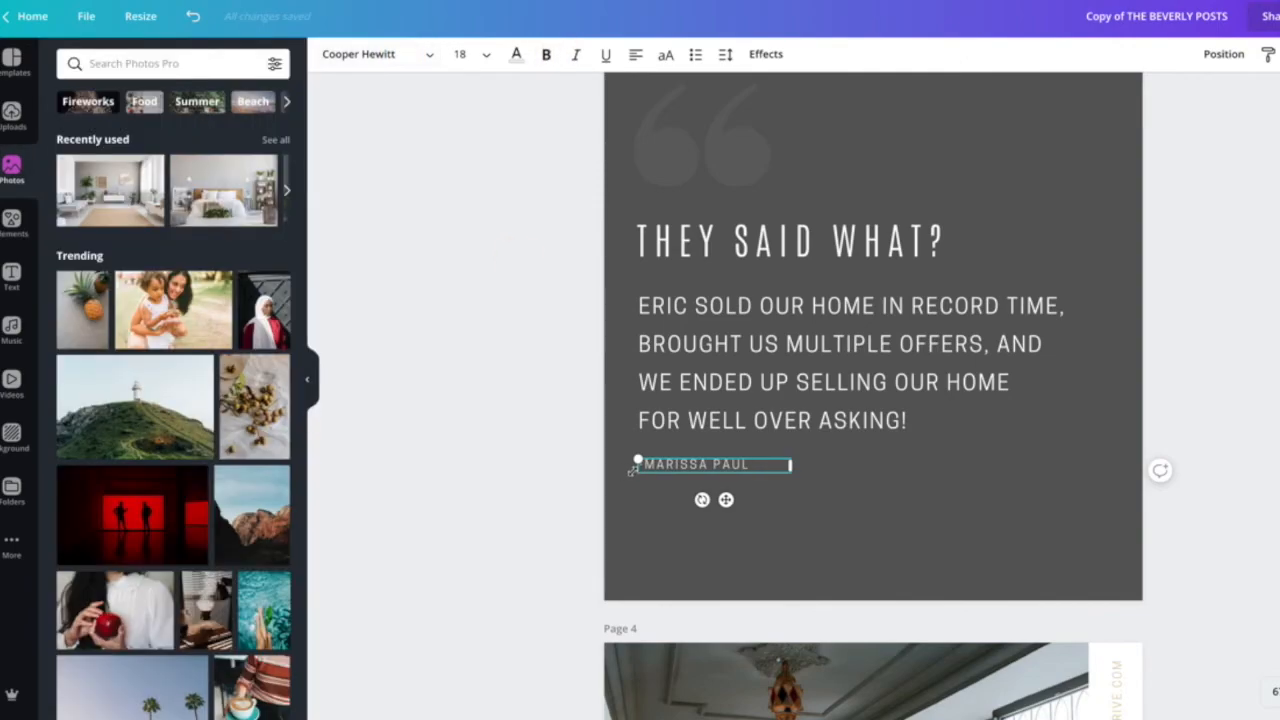
drag(684, 465, 686, 474)
click(489, 528)
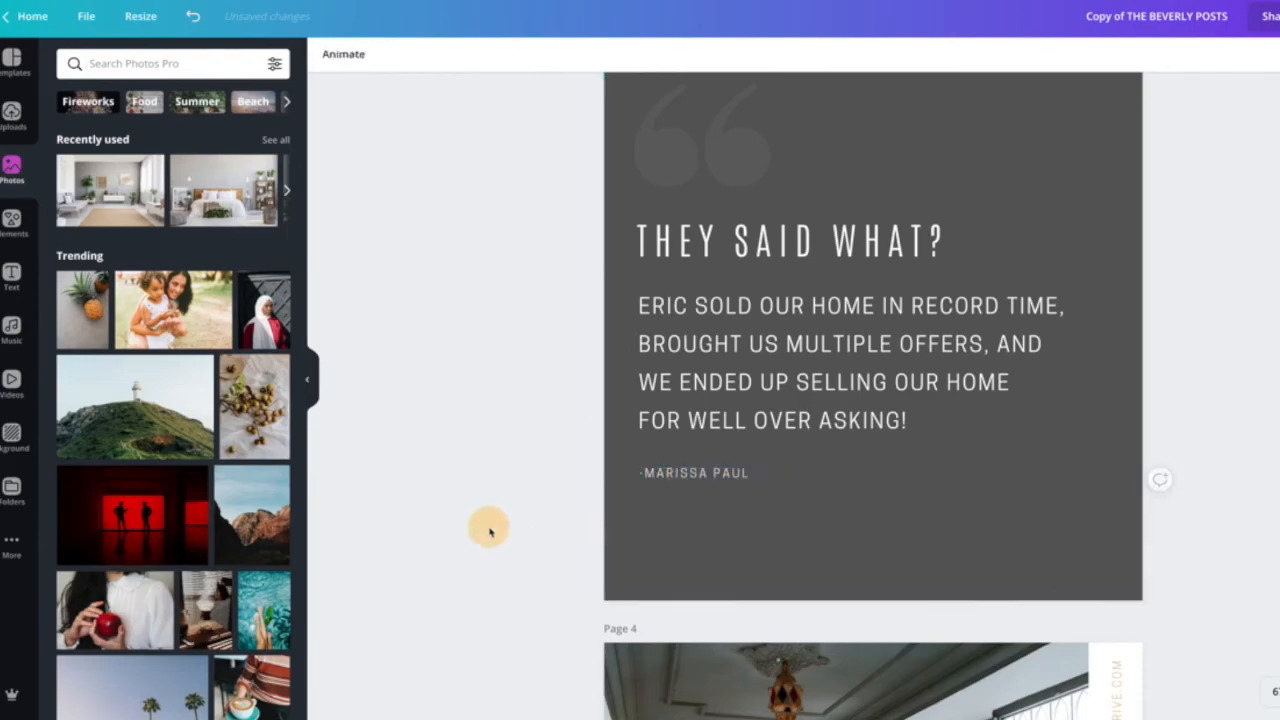
Review the finished testimonial page and the pages above it.
scroll(678, 490, up, 1)
scroll(678, 490, up, 1)
click(742, 222)
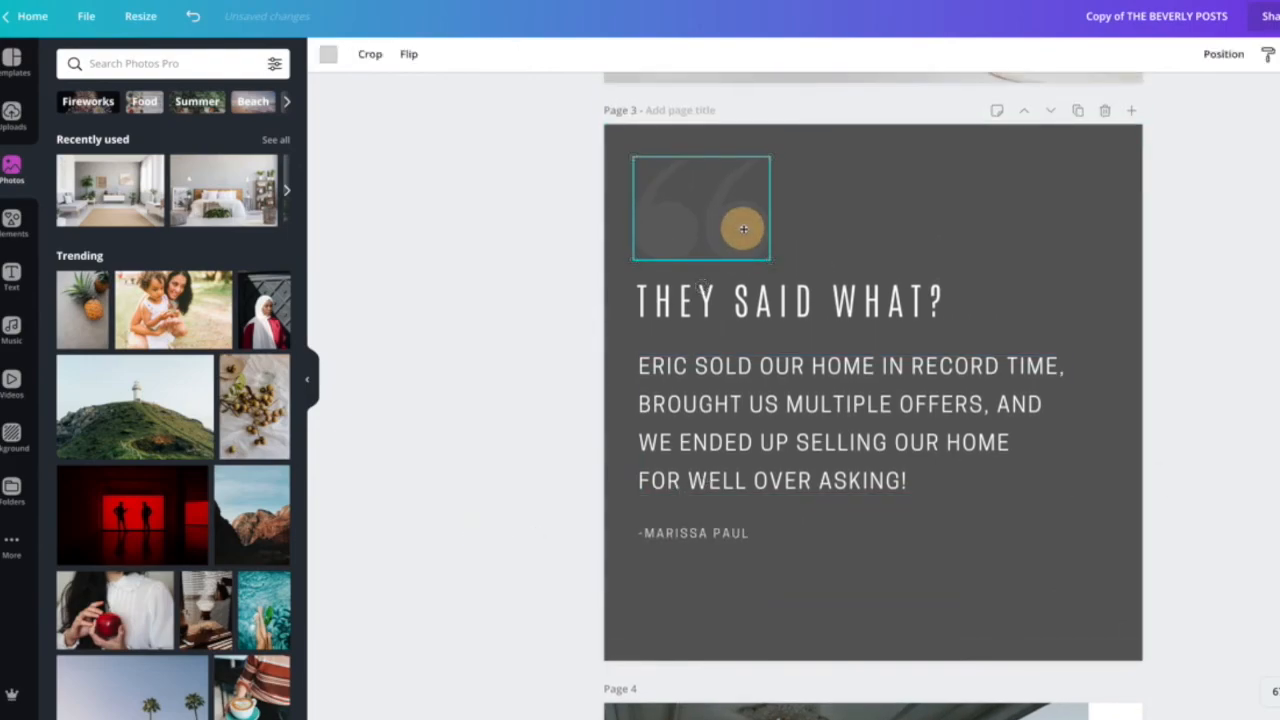
click(508, 319)
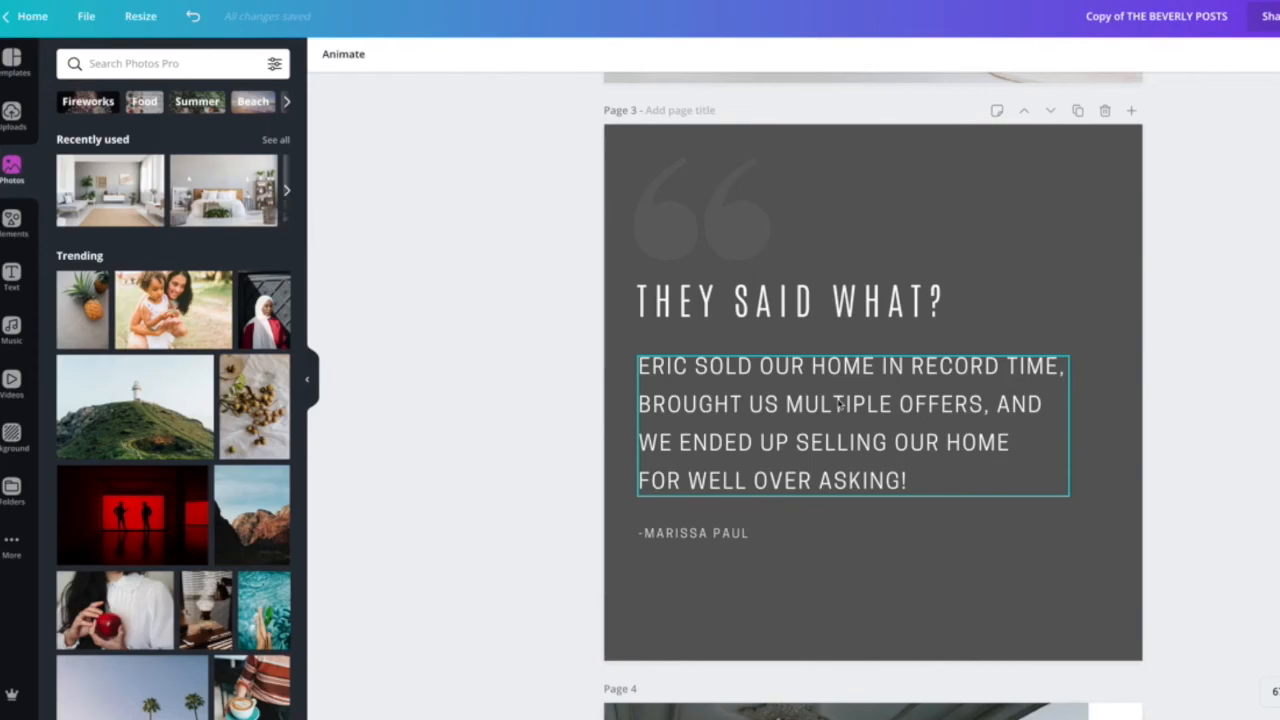
scroll(885, 410, down, 2)
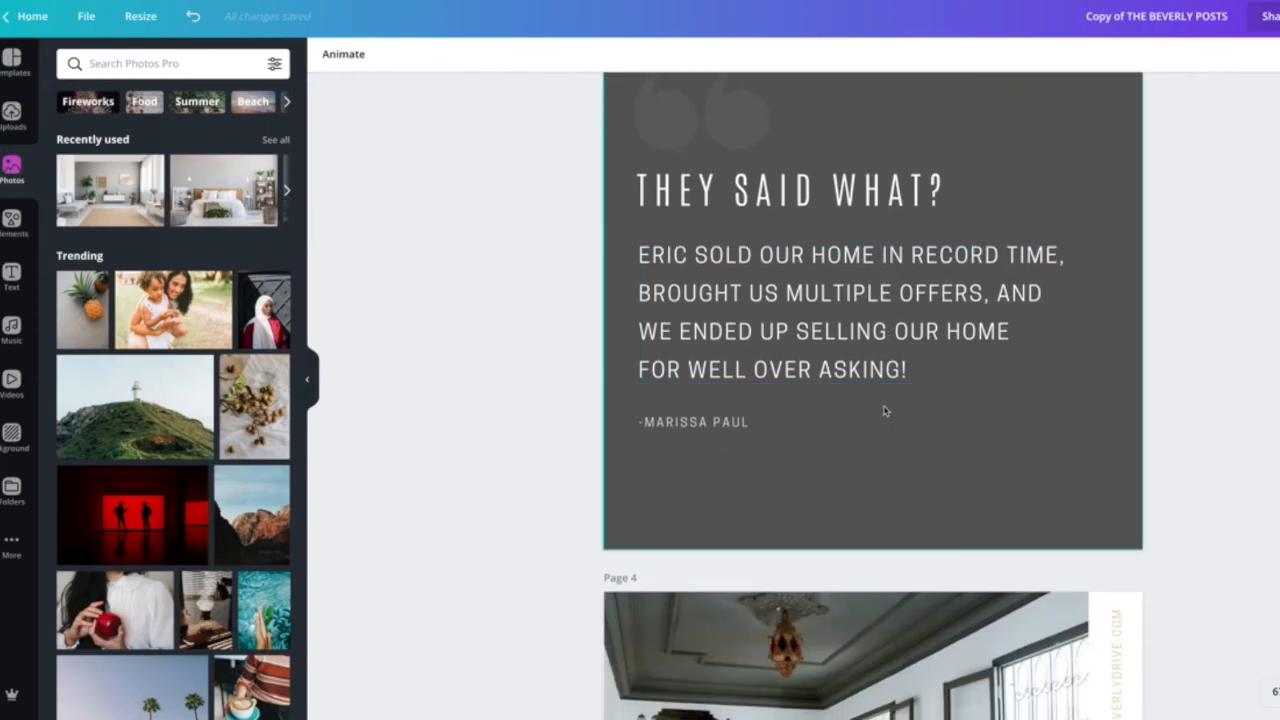
scroll(885, 410, up, 20)
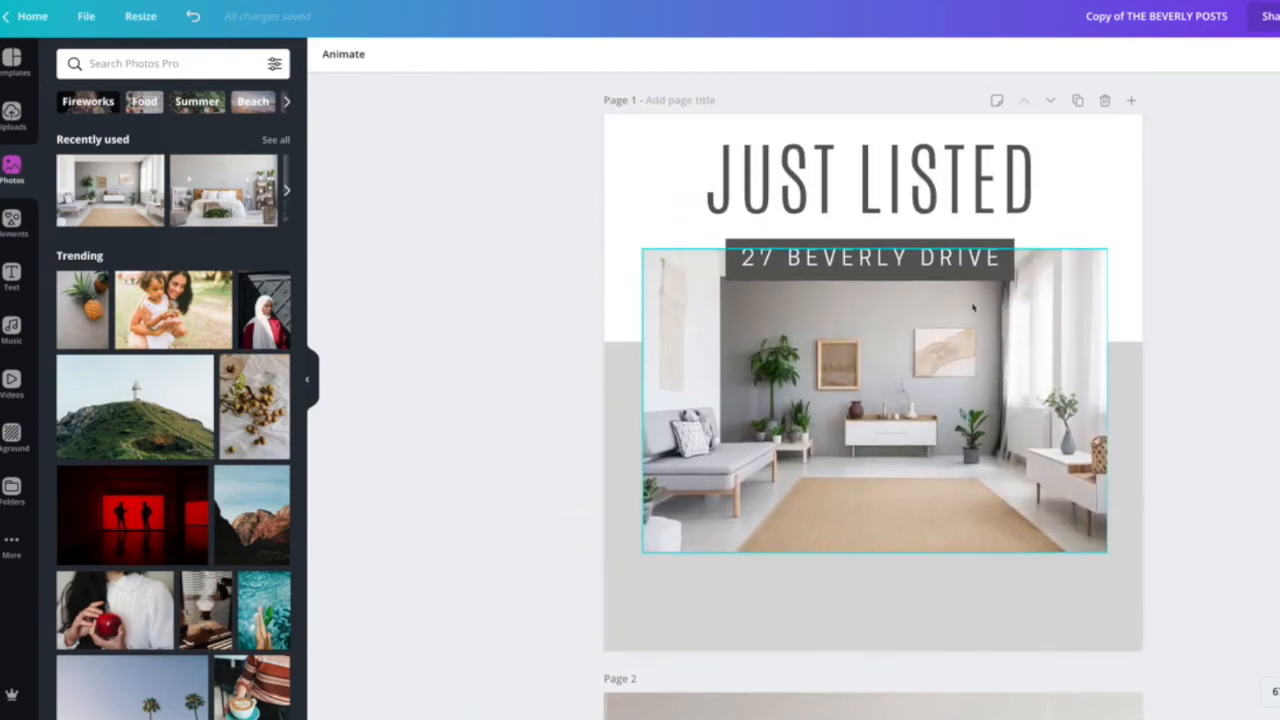